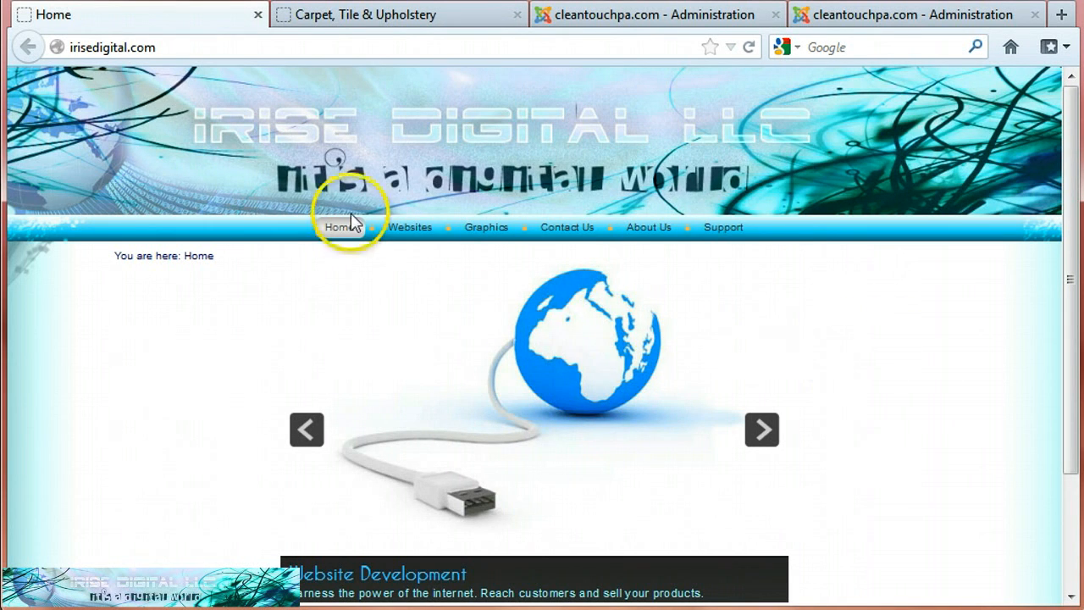
# Open the Websites page of irisedigital.com and look through the live websites and the Web Home article
pyautogui.moveTo(419, 237)
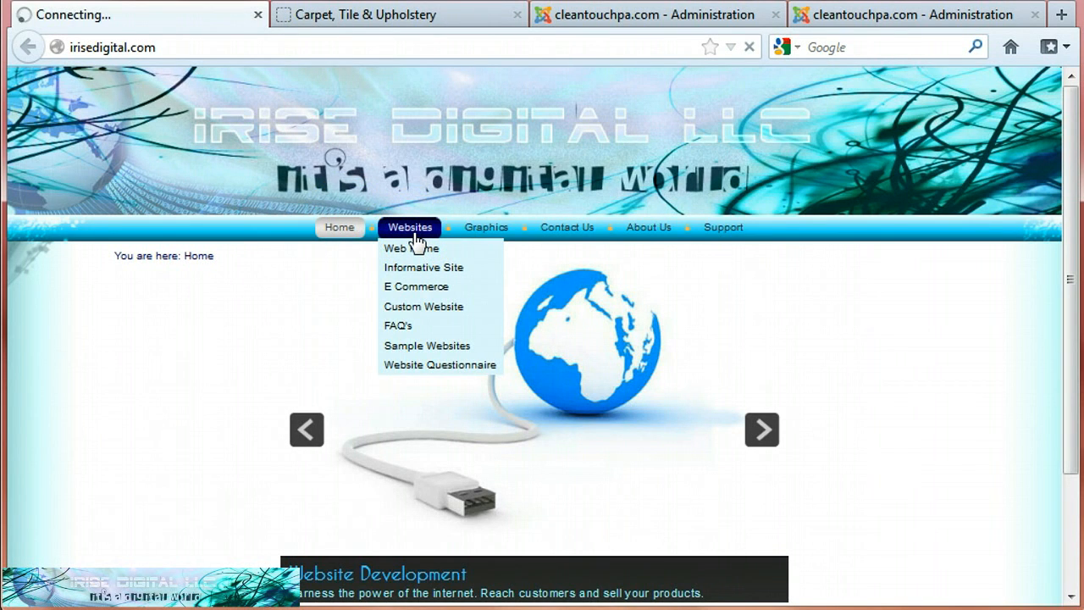
pyautogui.click(416, 236)
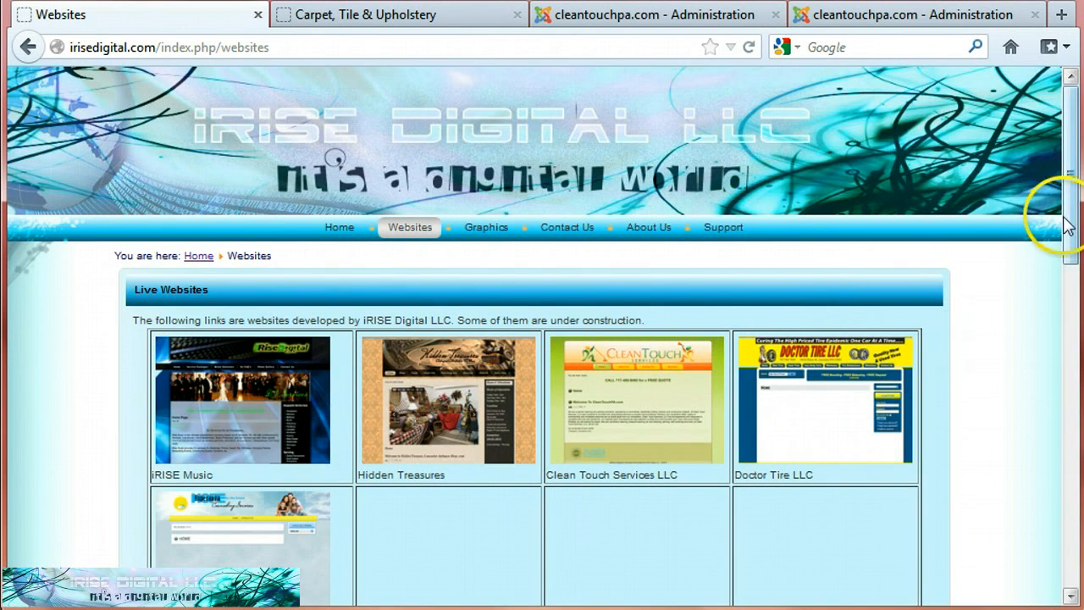
pyautogui.moveTo(1070, 222); pyautogui.dragTo(1062, 270)
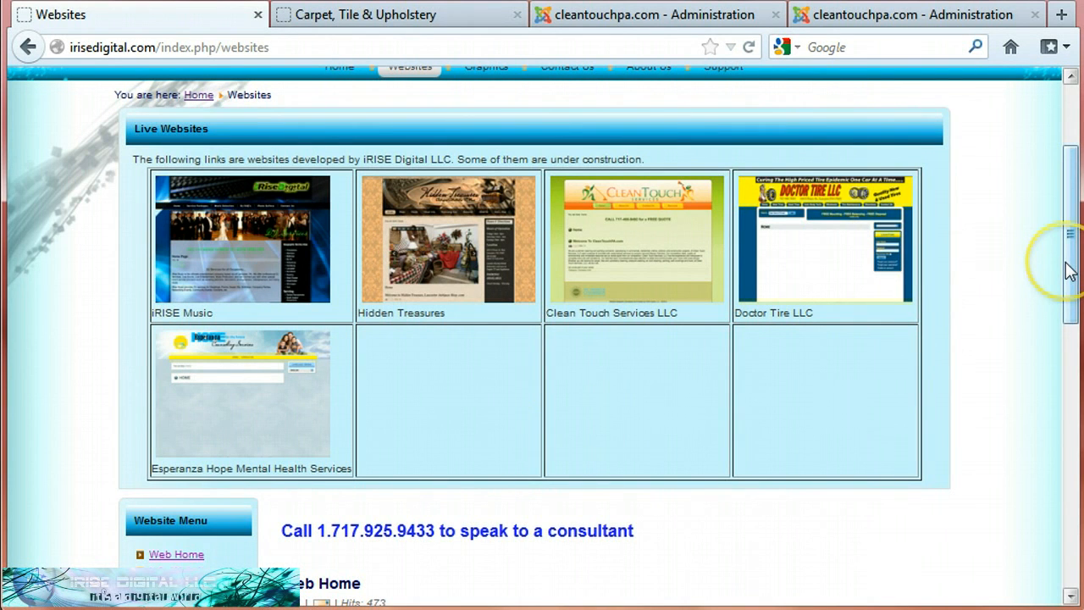
pyautogui.moveTo(1068, 271); pyautogui.dragTo(1068, 323)
pyautogui.scroll(-3, 1066, 386)
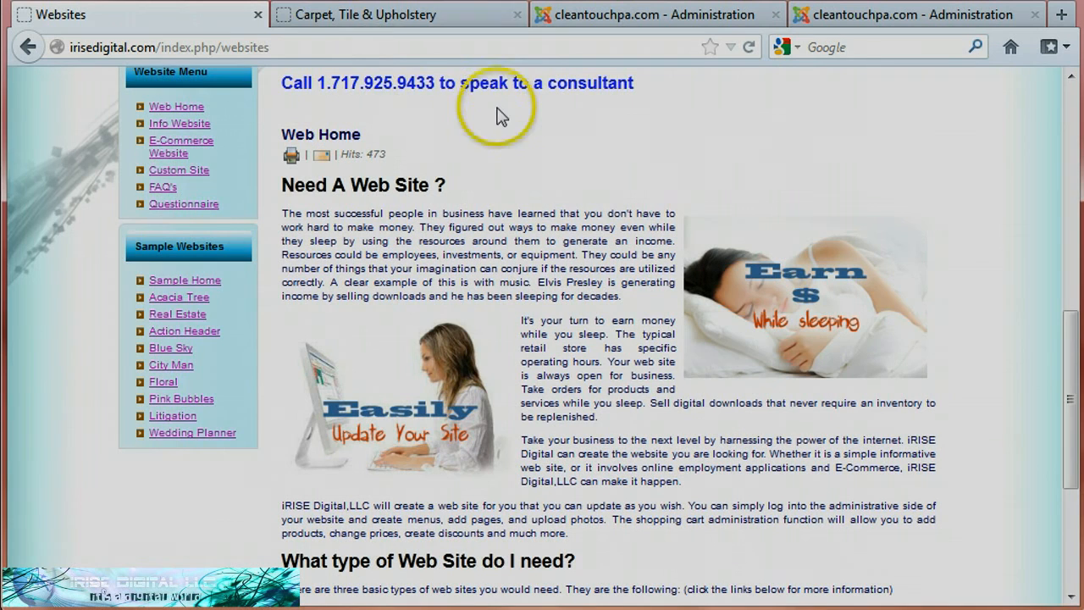
# Switch to the Clean Touch site, open its Cleaning section and read the Air Ducts & Dryer Vents page
pyautogui.click(455, 25)
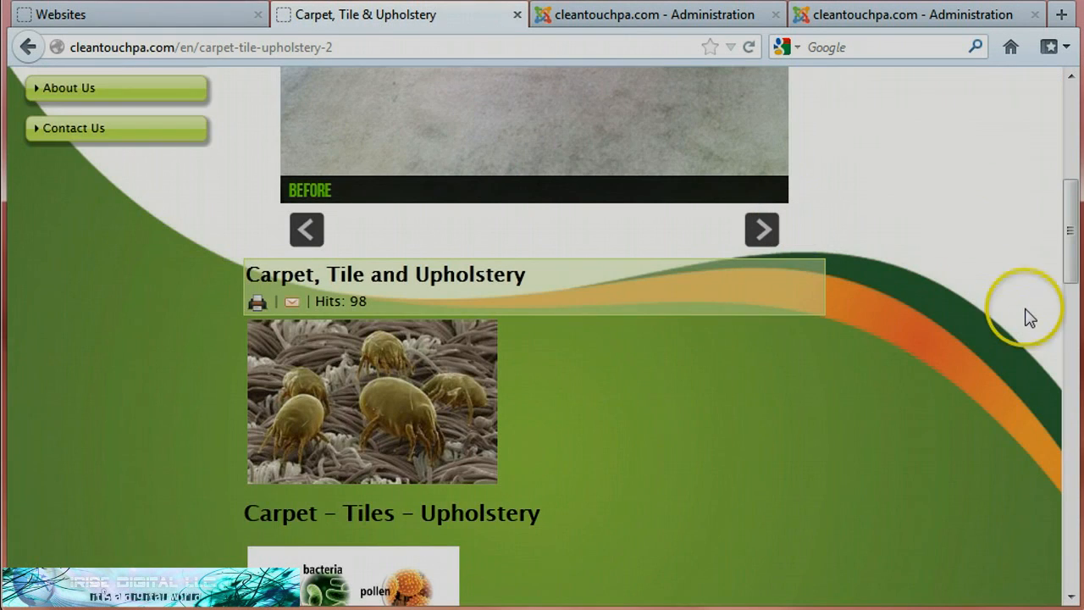
pyautogui.moveTo(1073, 266); pyautogui.dragTo(1069, 195)
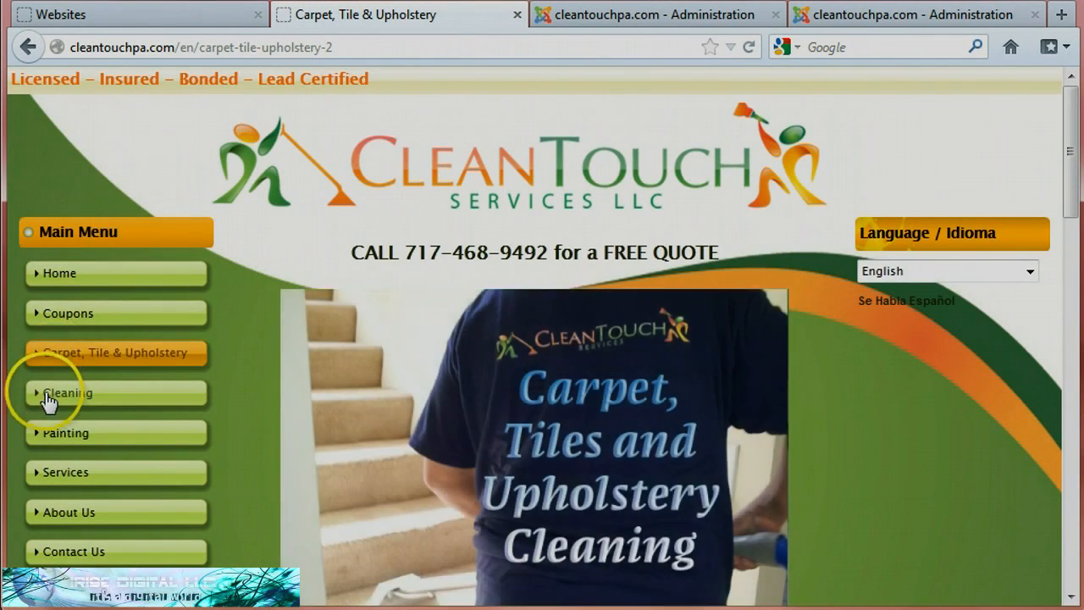
pyautogui.click(46, 394)
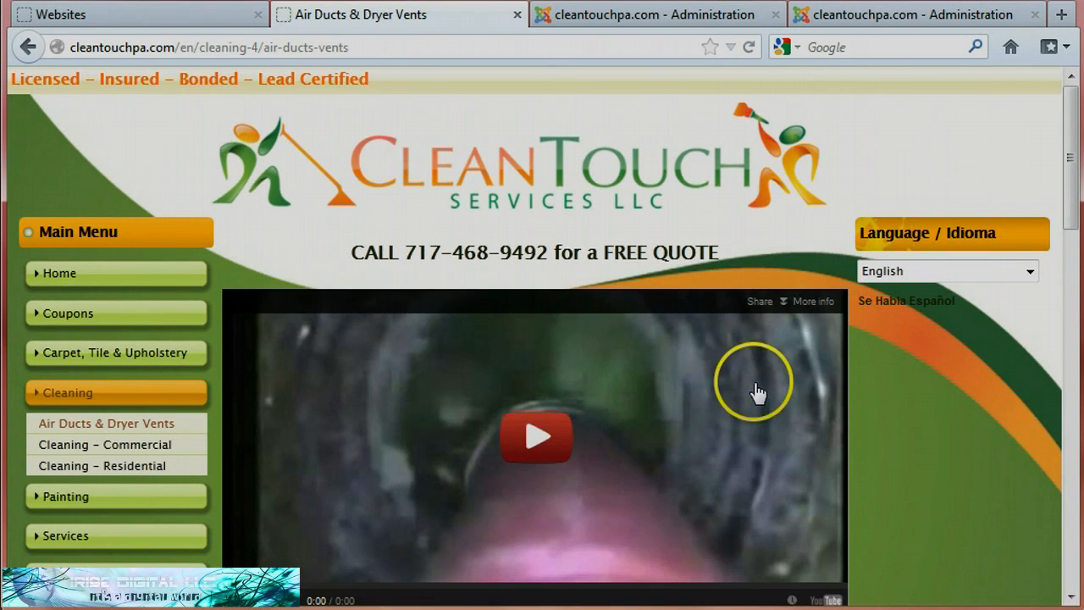
pyautogui.moveTo(1069, 212); pyautogui.dragTo(1068, 272)
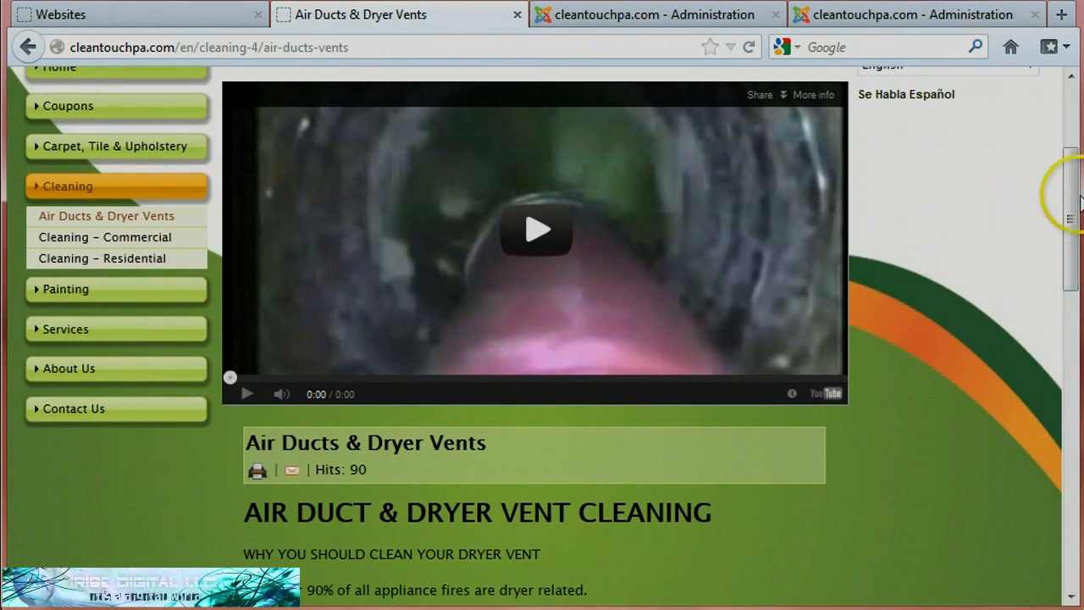
pyautogui.moveTo(1072, 203); pyautogui.dragTo(1069, 260)
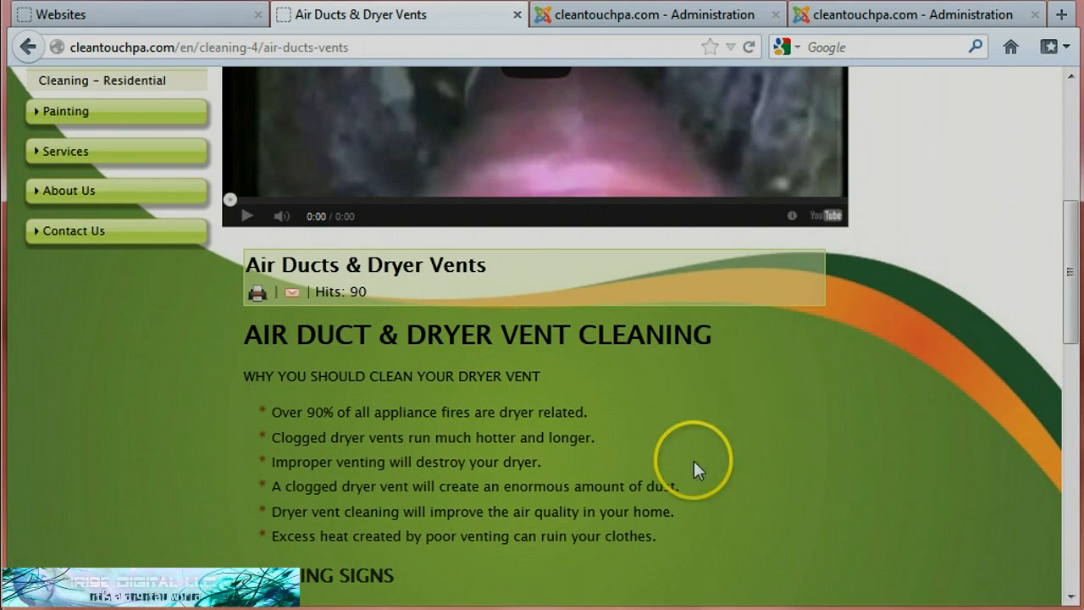
# Switch to the cleantouchpa.com Joomla administration and open the Media Manager from the control panel
pyautogui.click(913, 16)
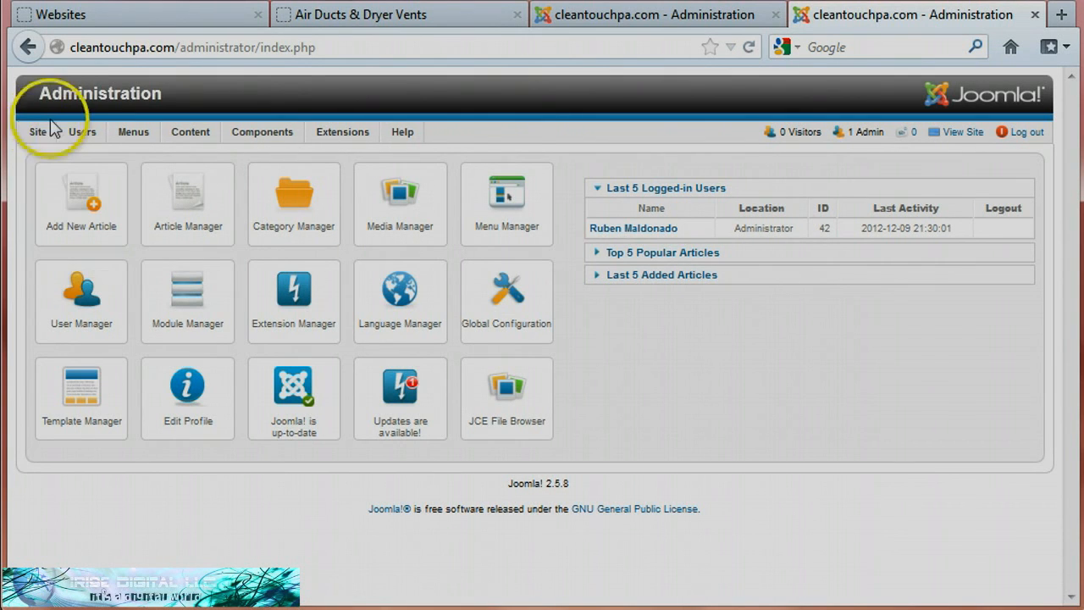
pyautogui.moveTo(38, 137)
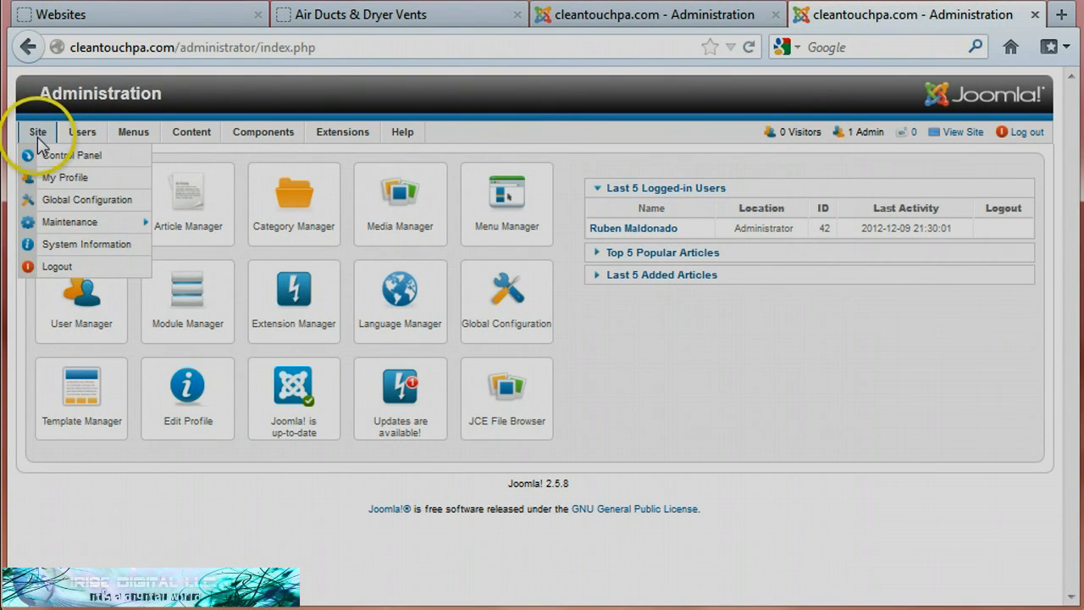
pyautogui.moveTo(200, 141)
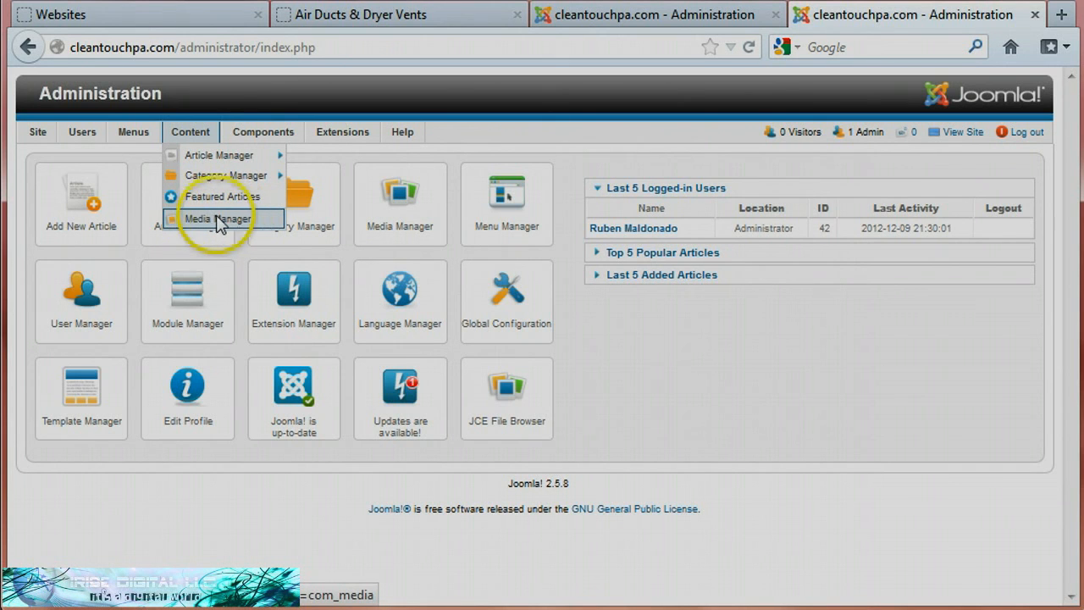
pyautogui.moveTo(196, 183)
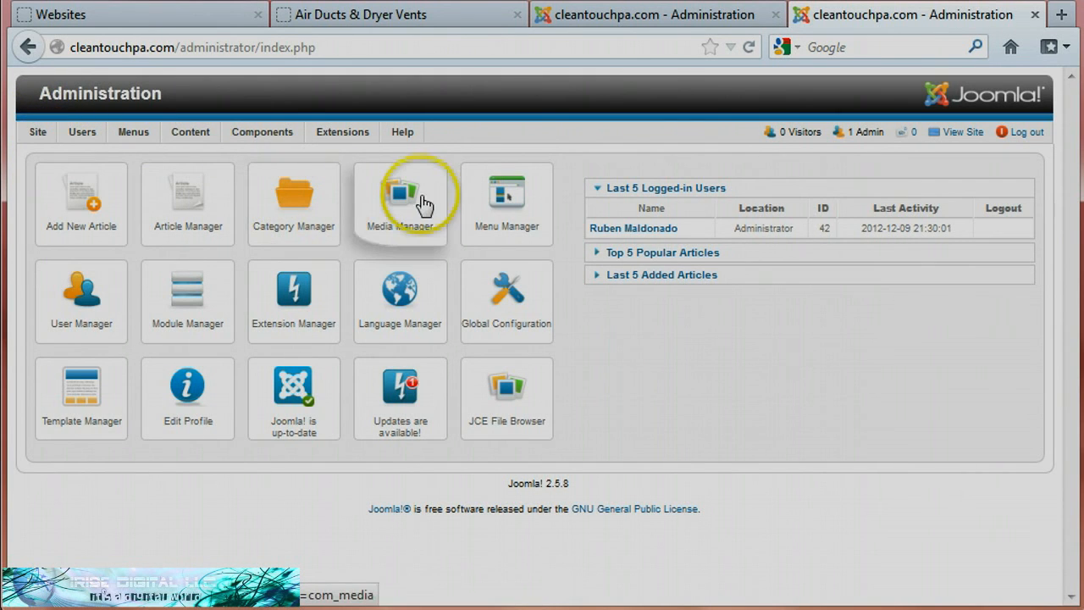
pyautogui.click(404, 206)
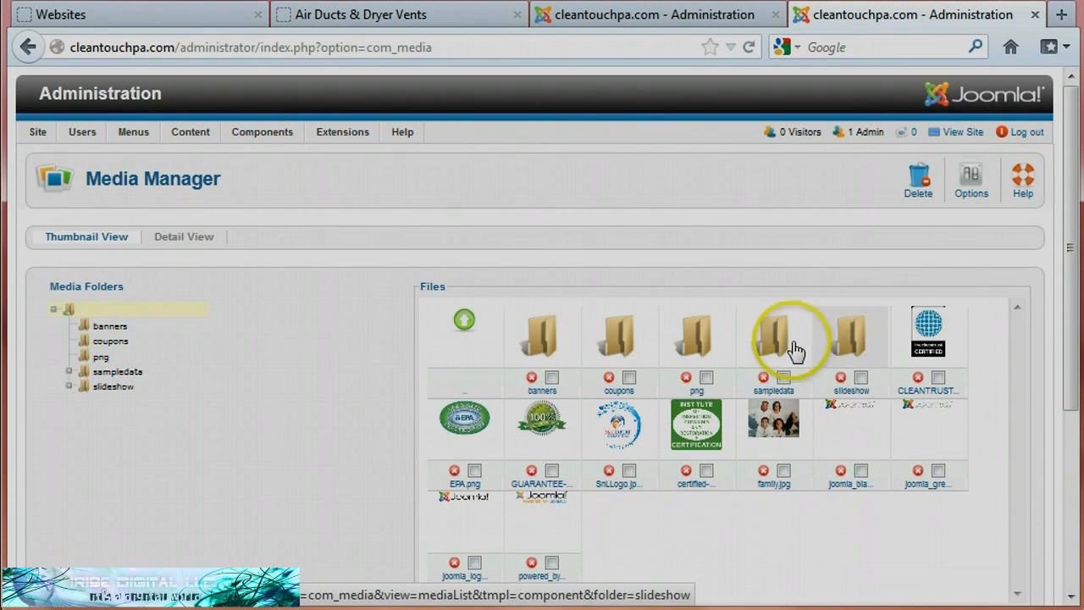
# Revisit the iRISE Digital home page, the Clean Touch page and its article editor, and return to the Media Manager
pyautogui.click(179, 17)
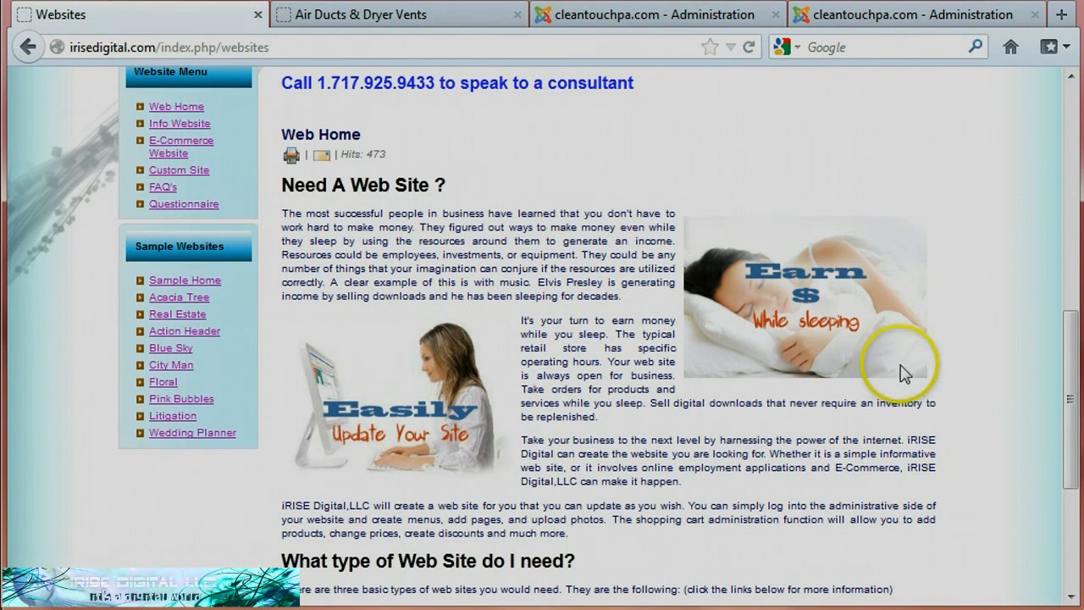
pyautogui.scroll(10, 945, 381)
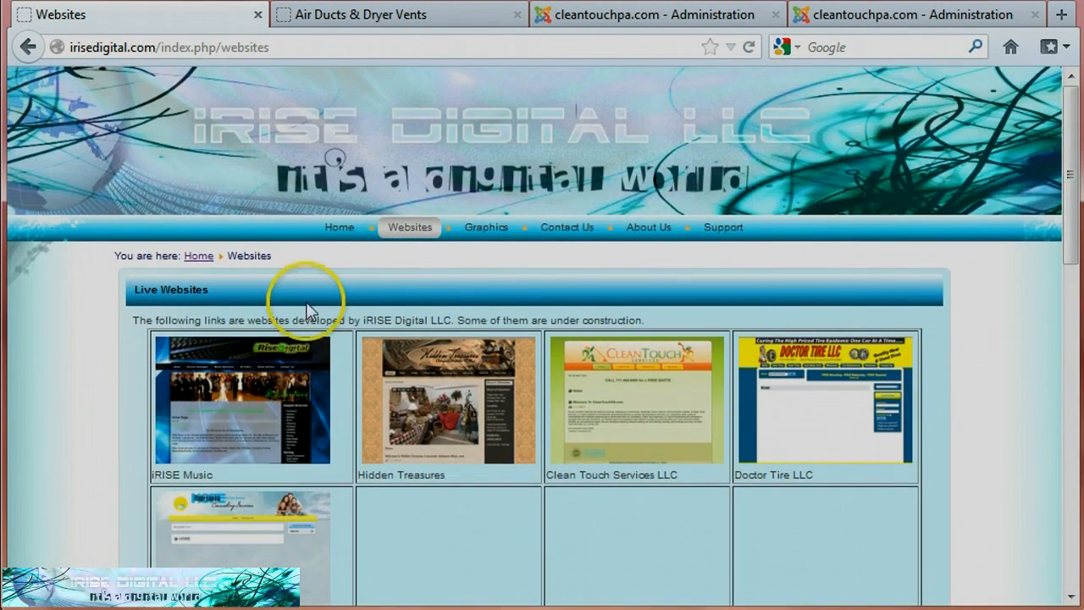
pyautogui.click(339, 229)
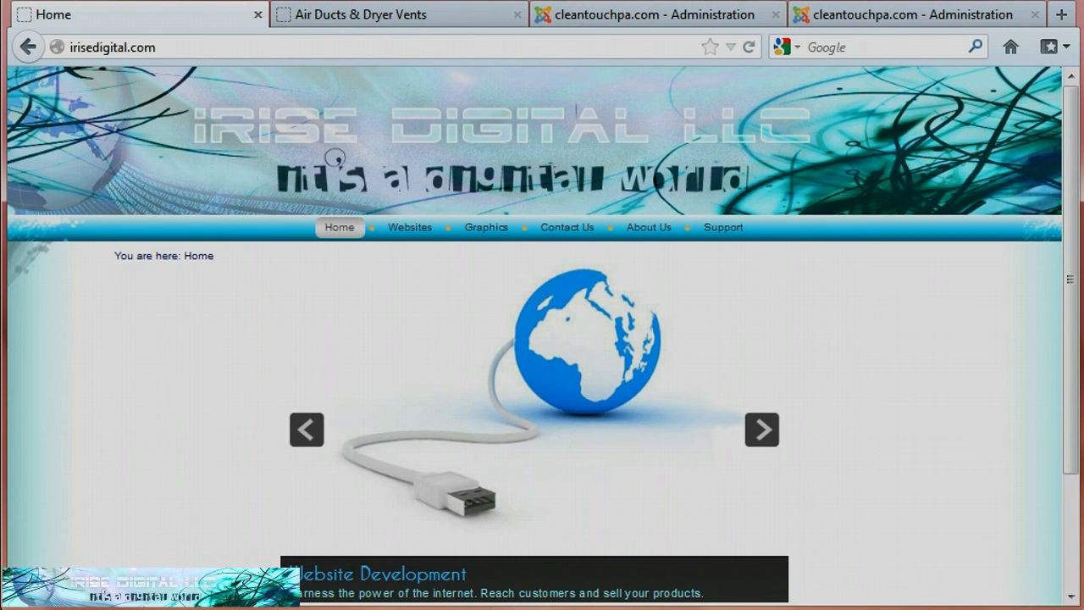
pyautogui.click(372, 15)
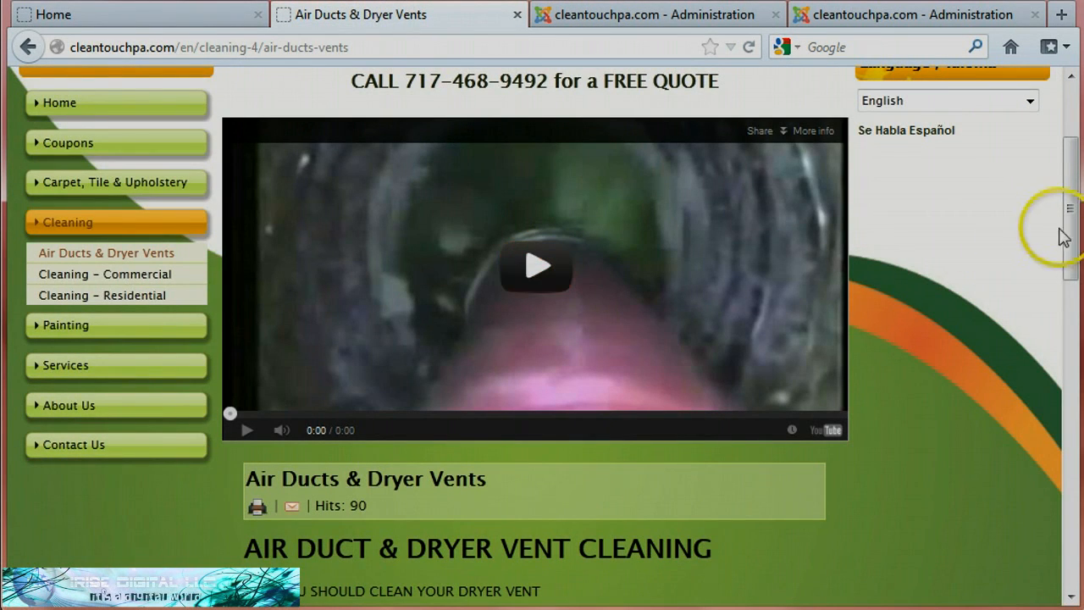
pyautogui.click(645, 22)
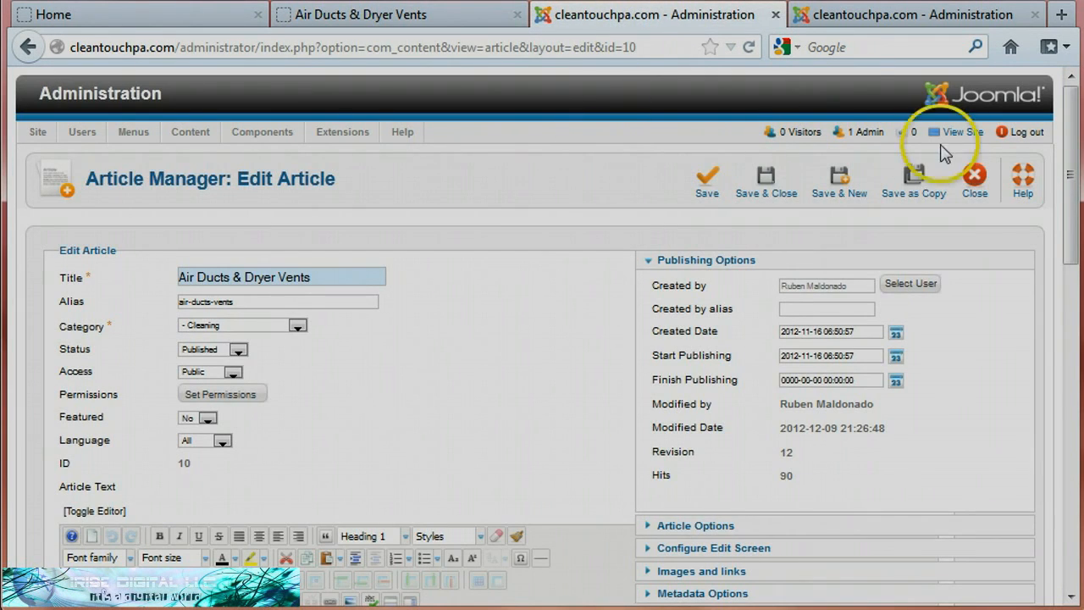
pyautogui.click(898, 19)
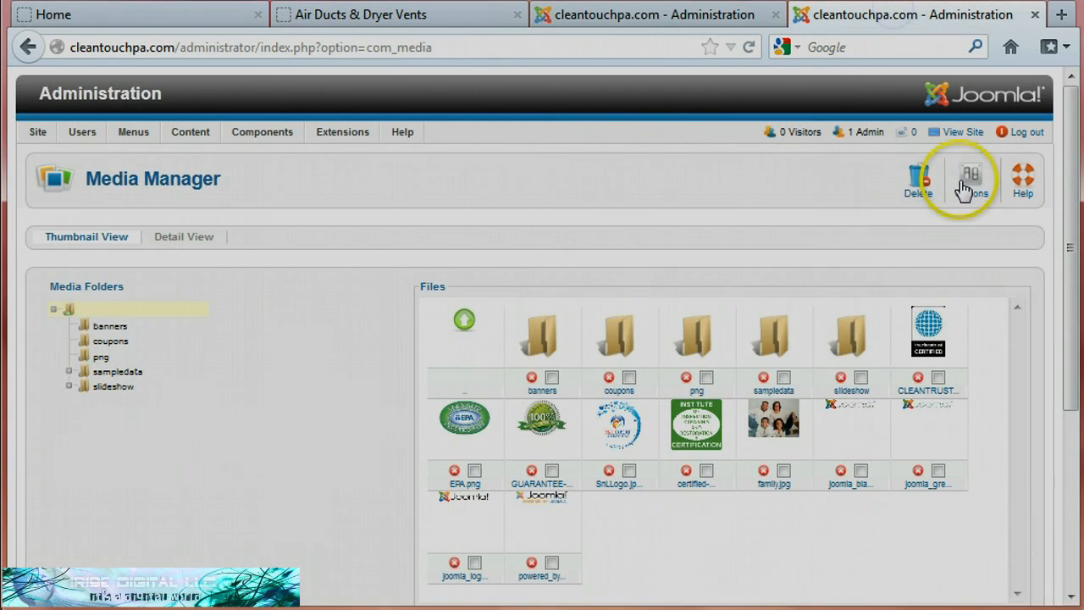
# Create a new media folder named painting in the images root folder
pyautogui.click(850, 344)
pyautogui.click(848, 347)
pyautogui.scroll(-5, 880, 322)
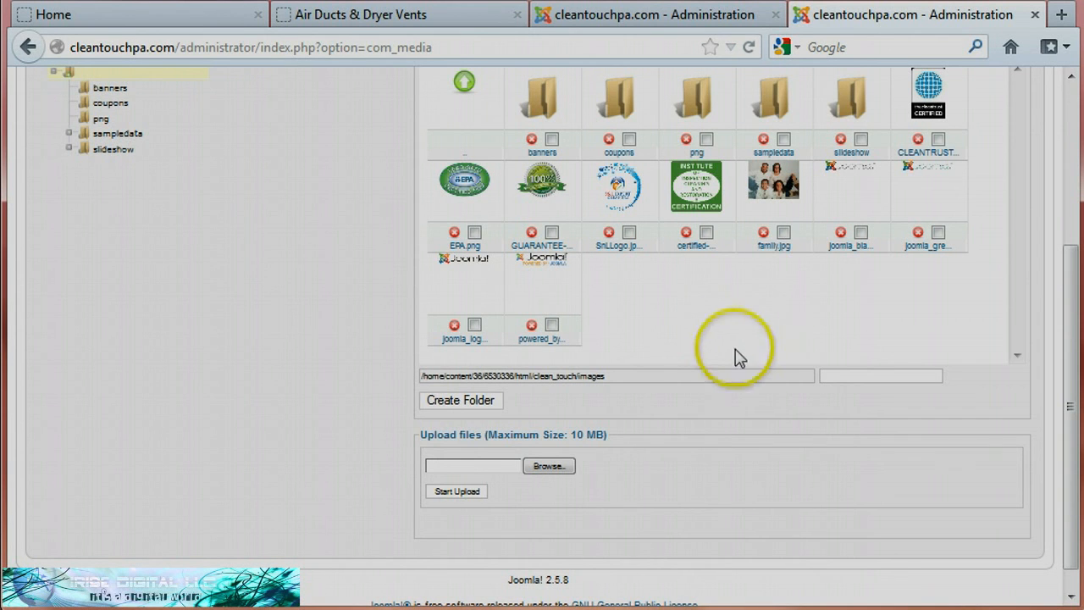
pyautogui.click(851, 379)
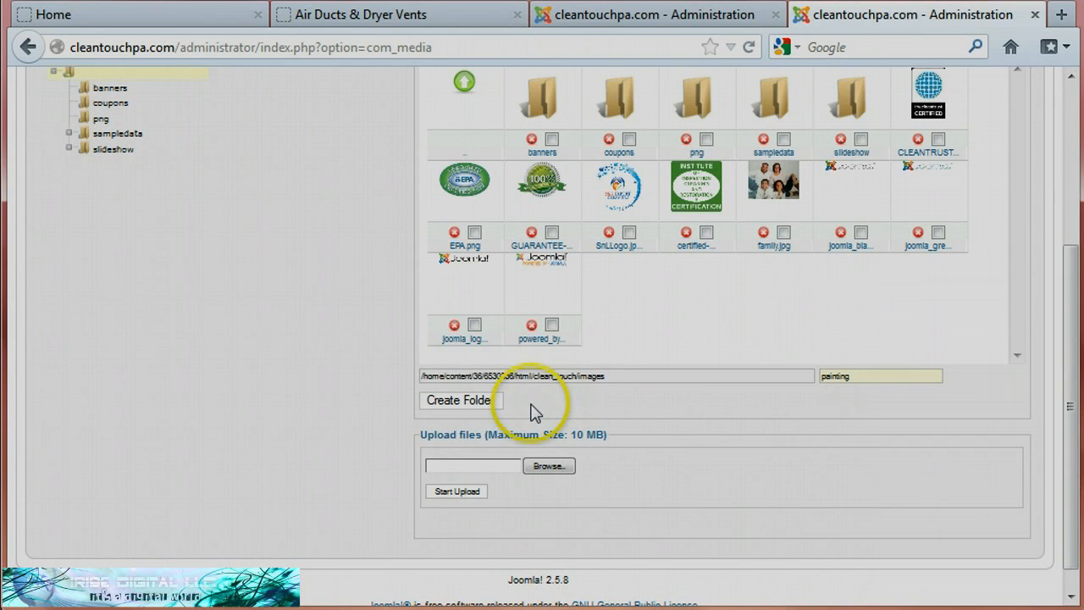
pyautogui.click(488, 405)
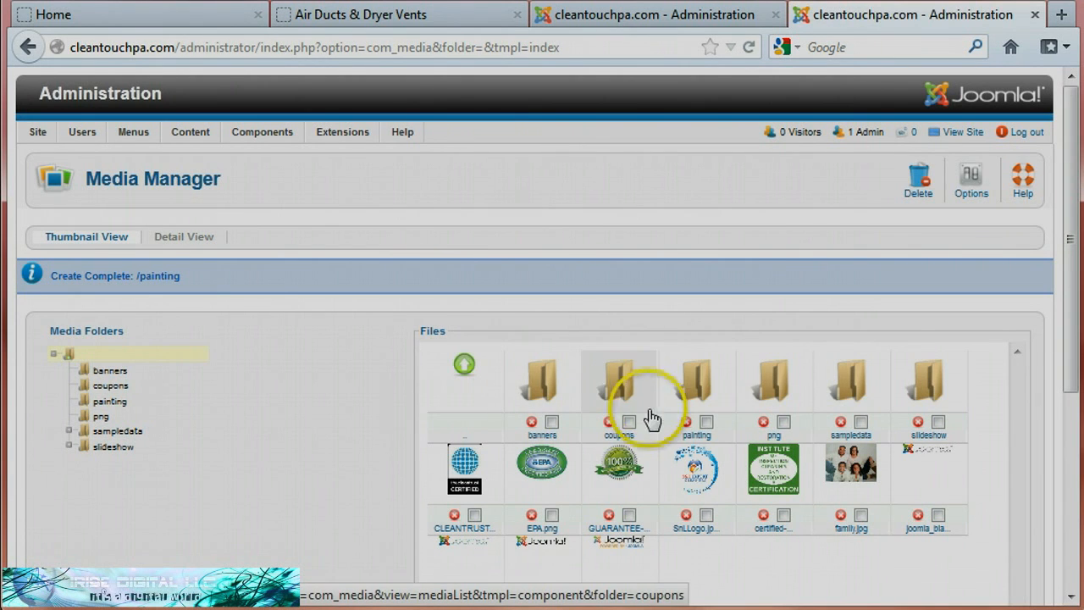
# Upload the porch railing photo 2012-08-28 15.38.01 from the Submissions folder into the painting folder
pyautogui.click(691, 391)
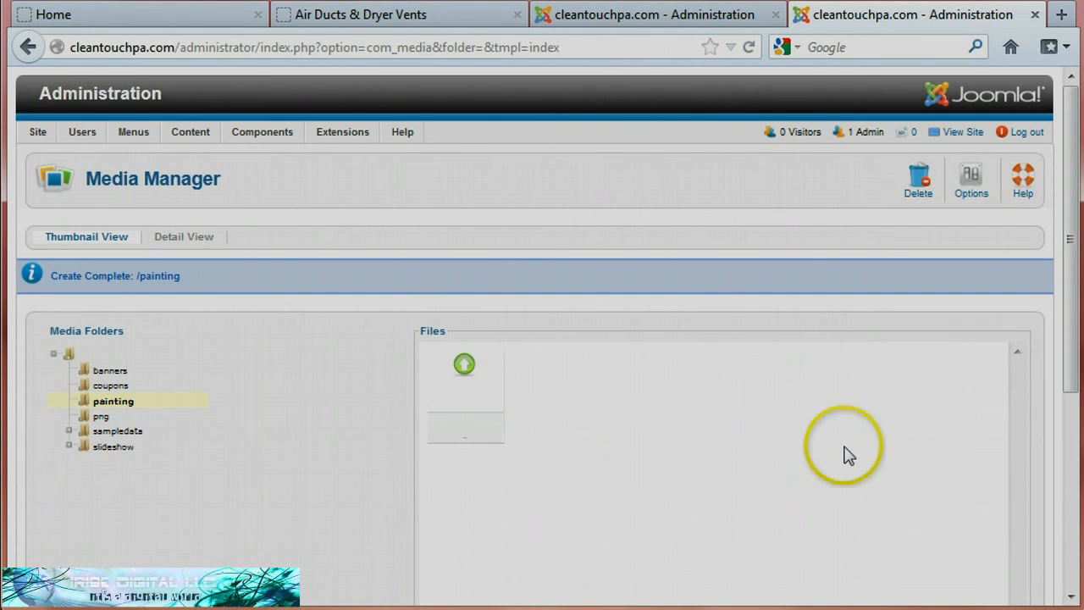
pyautogui.moveTo(1072, 347); pyautogui.dragTo(1074, 453)
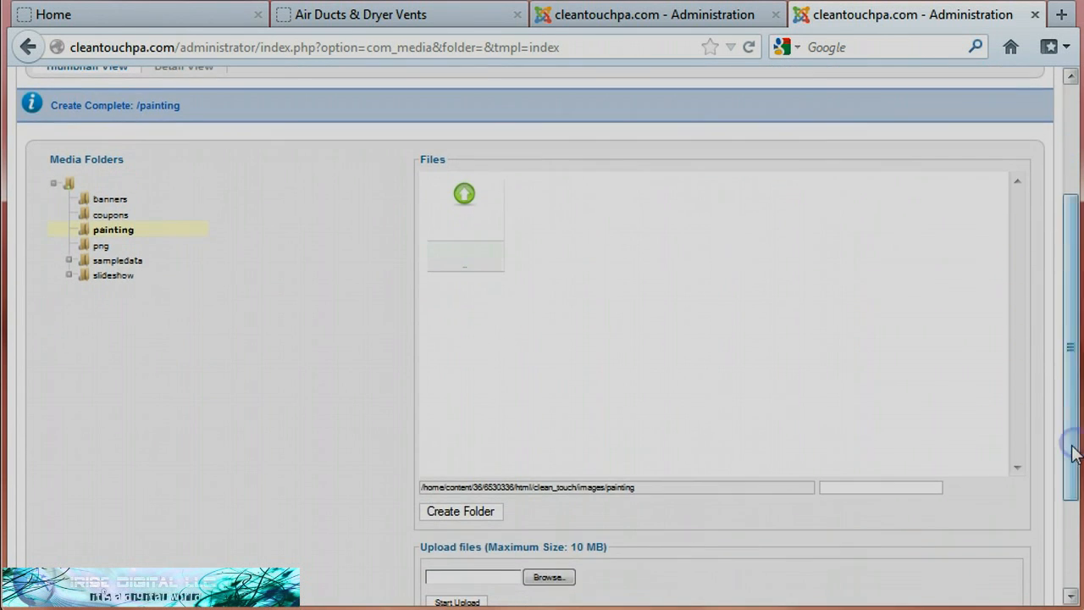
pyautogui.click(548, 577)
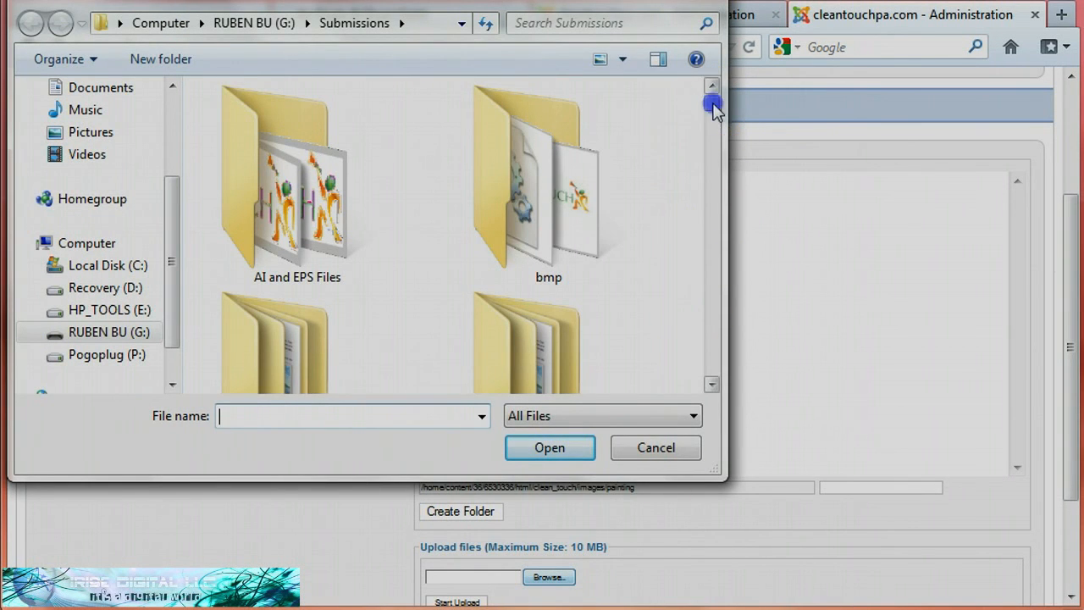
pyautogui.moveTo(714, 106); pyautogui.dragTo(714, 184)
pyautogui.click(265, 290)
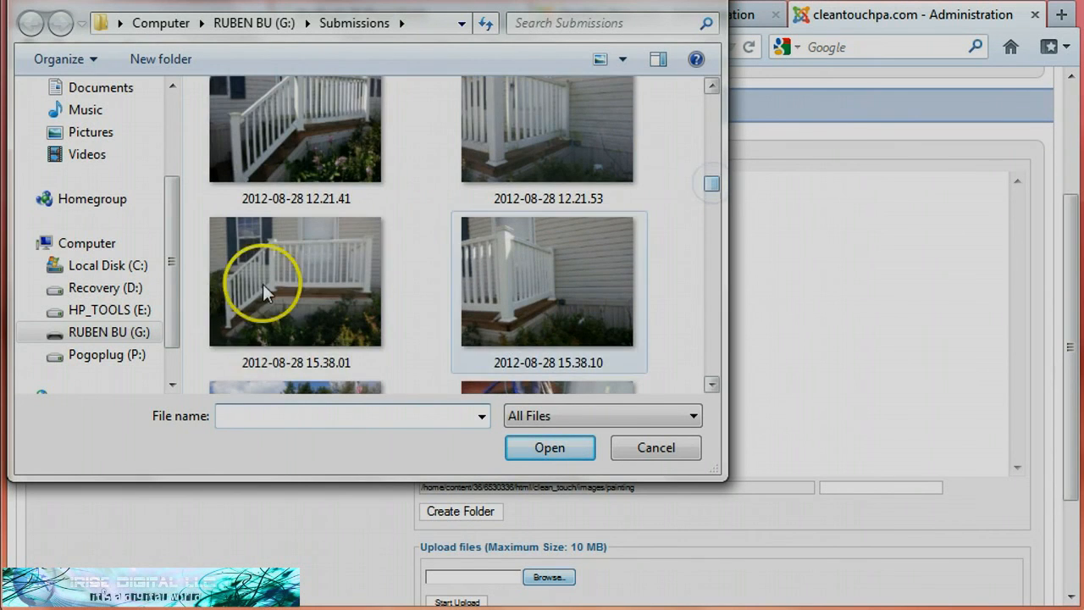
pyautogui.click(548, 452)
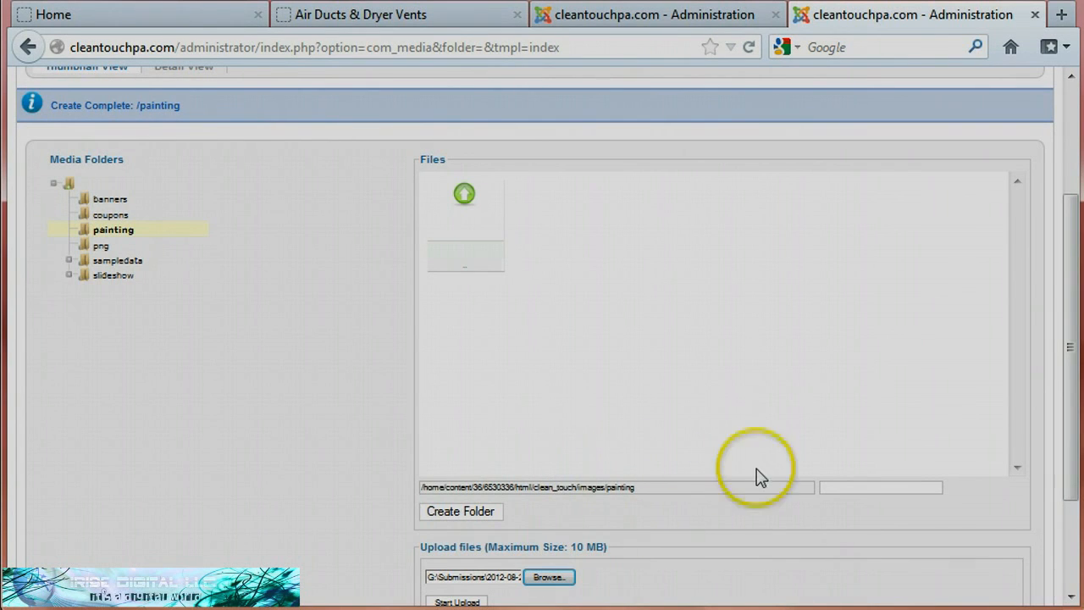
pyautogui.moveTo(1071, 364); pyautogui.dragTo(1074, 387)
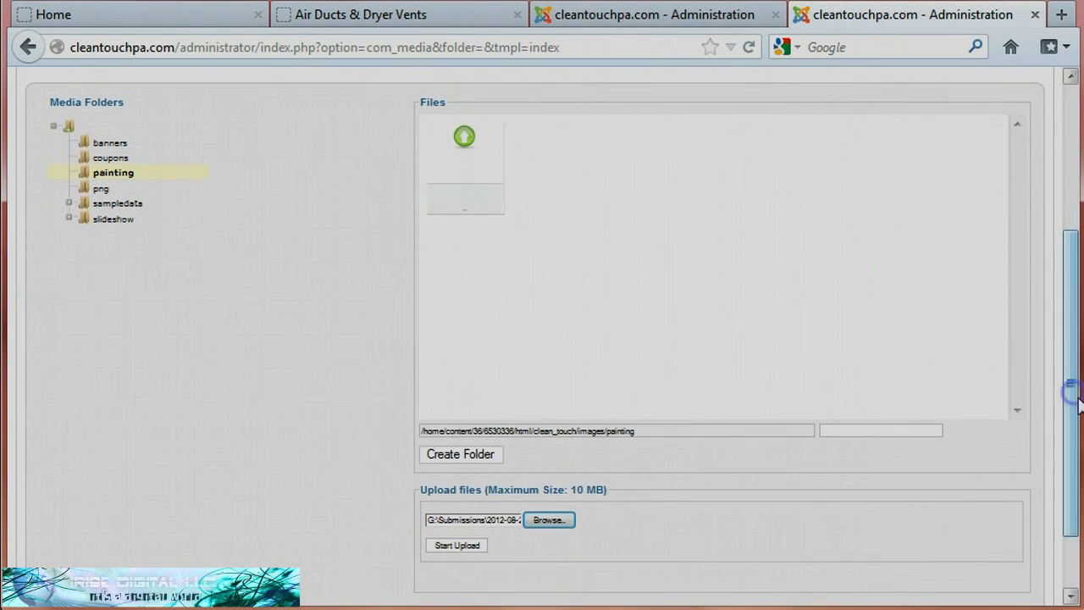
pyautogui.click(460, 545)
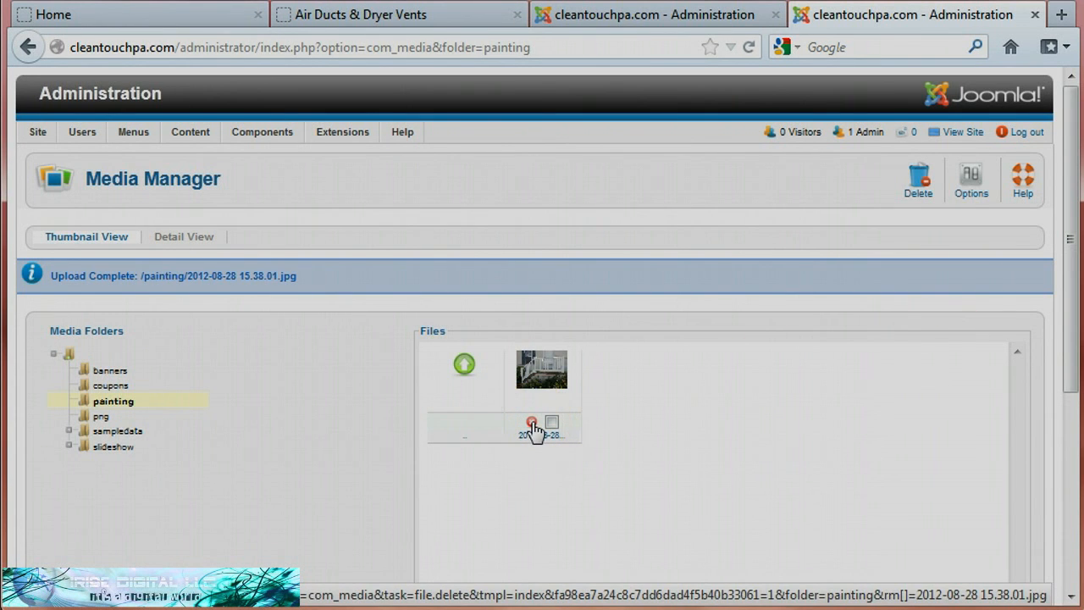
# Return to the root media folder and try to delete the painting folder with the photo still in it
pyautogui.click(71, 355)
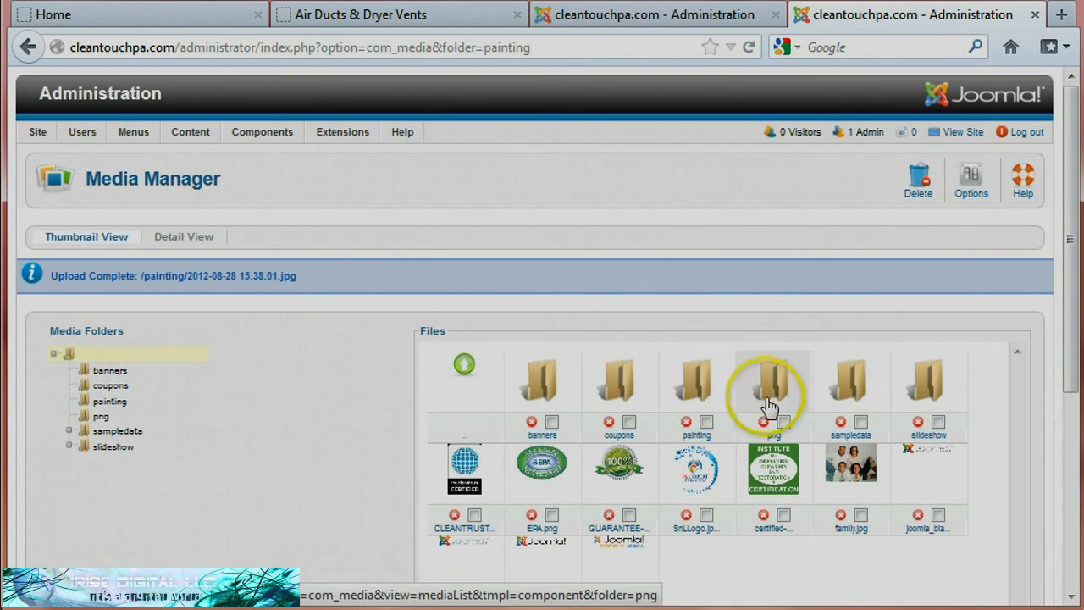
pyautogui.click(687, 425)
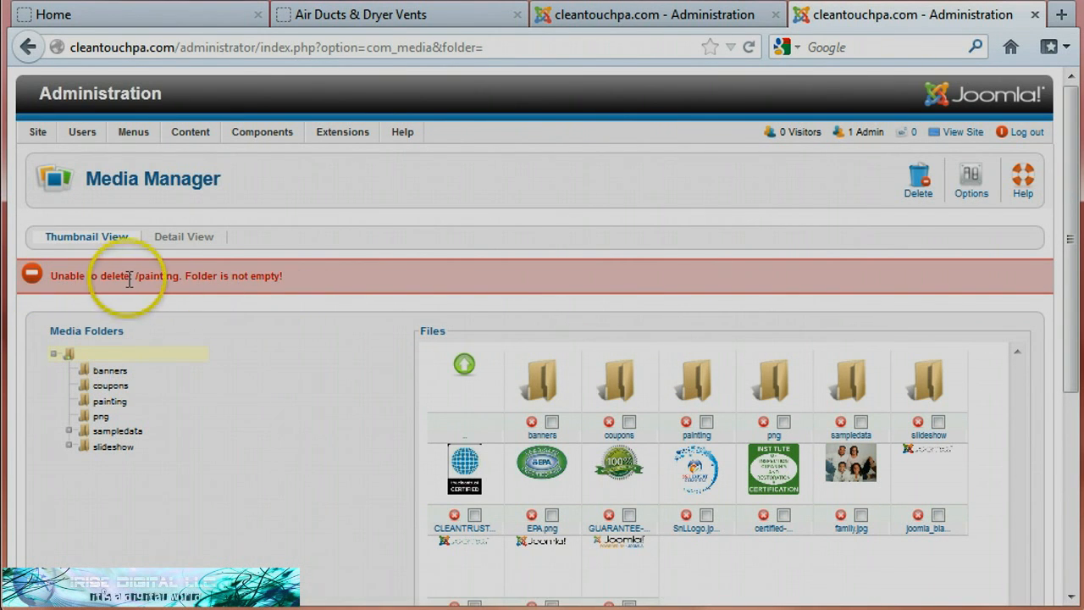
# Delete 2012-08-28 15.38.01.jpg from the painting folder and go back to the root media folder
pyautogui.click(701, 391)
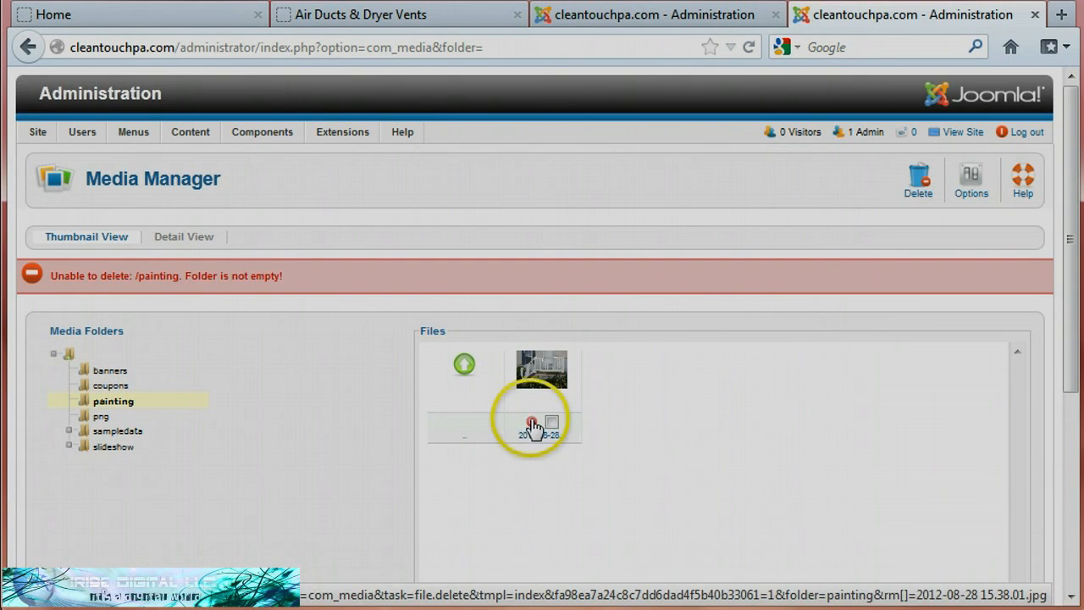
pyautogui.click(531, 423)
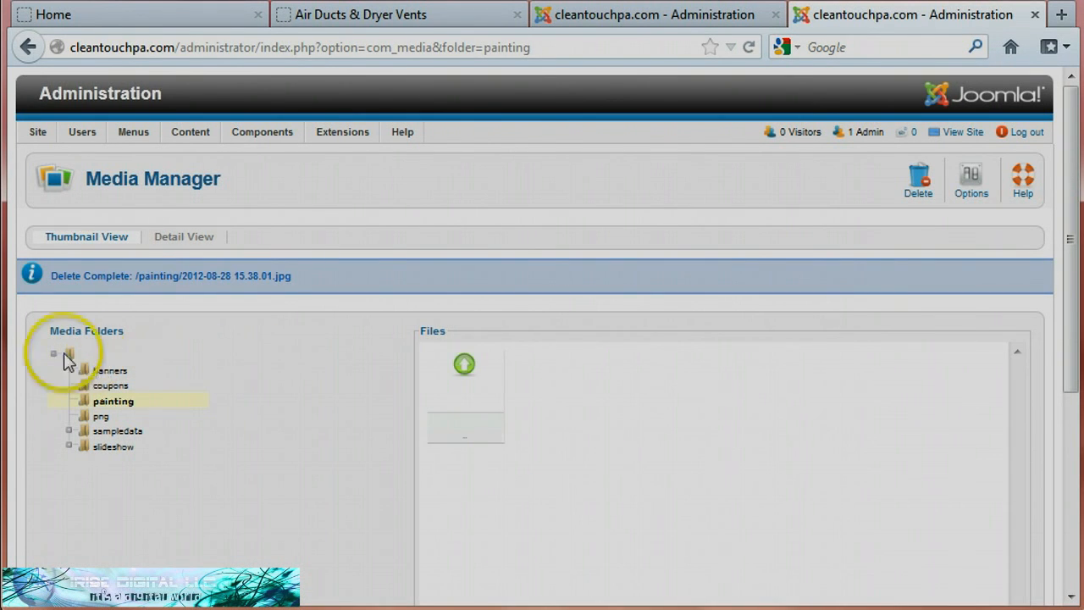
pyautogui.click(72, 354)
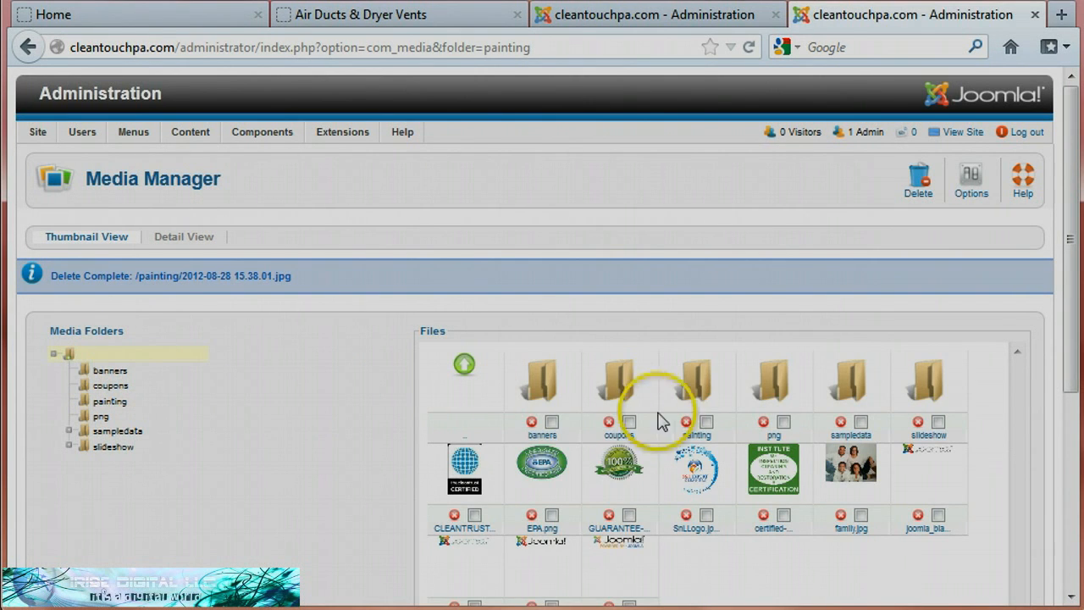
# Delete the empty painting folder from the root media folder
pyautogui.click(686, 422)
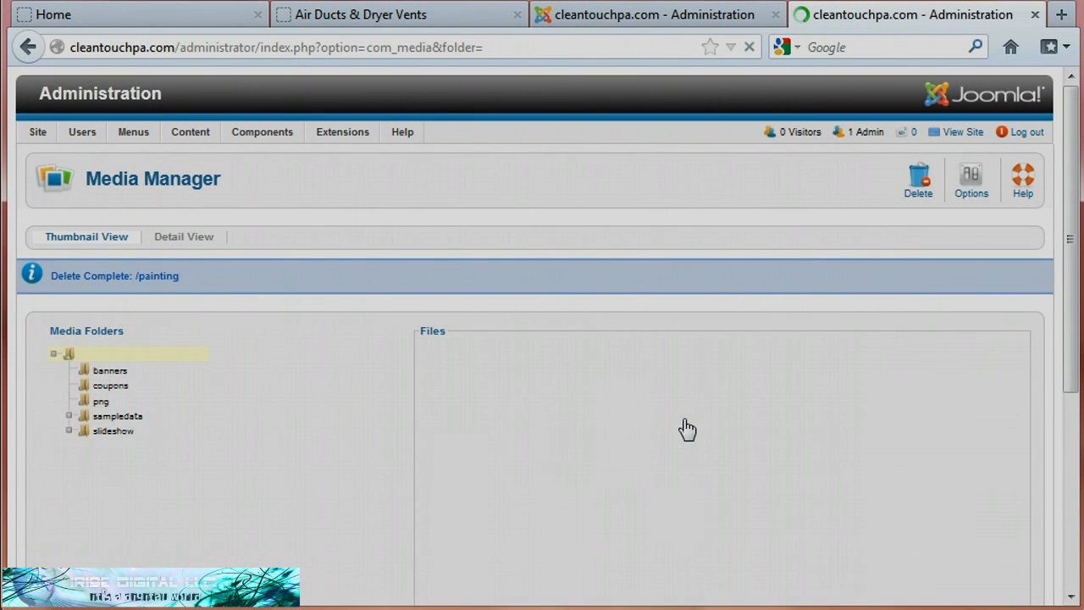
pyautogui.click(686, 421)
# Upload the image Sneeze_Mold_Pollen_Dust_Bacteria from the Submissions folder to the root media folder
pyautogui.moveTo(1075, 326); pyautogui.dragTo(1075, 440)
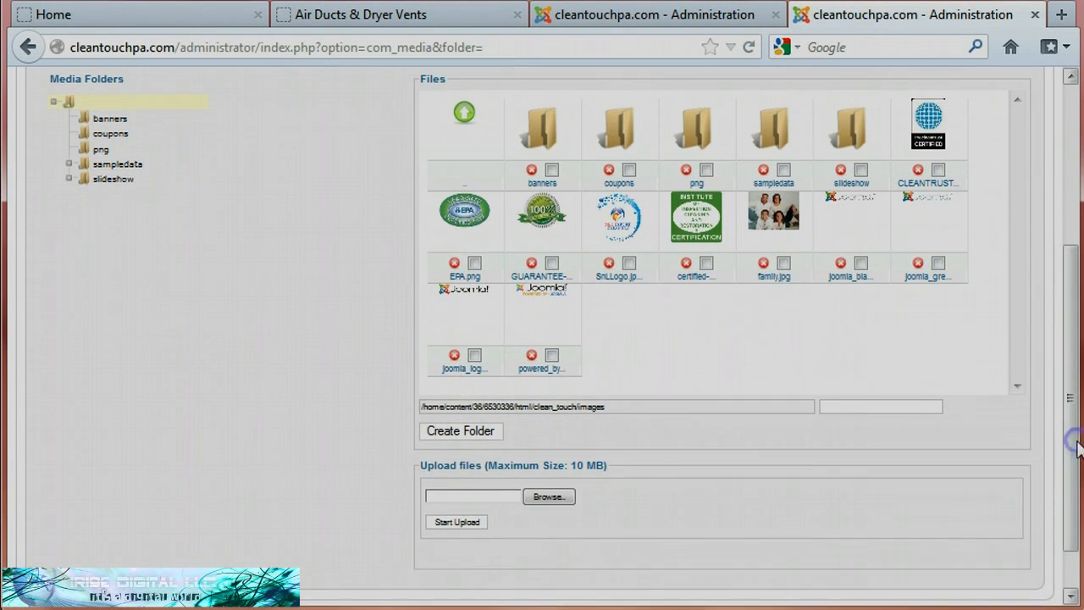
pyautogui.click(542, 499)
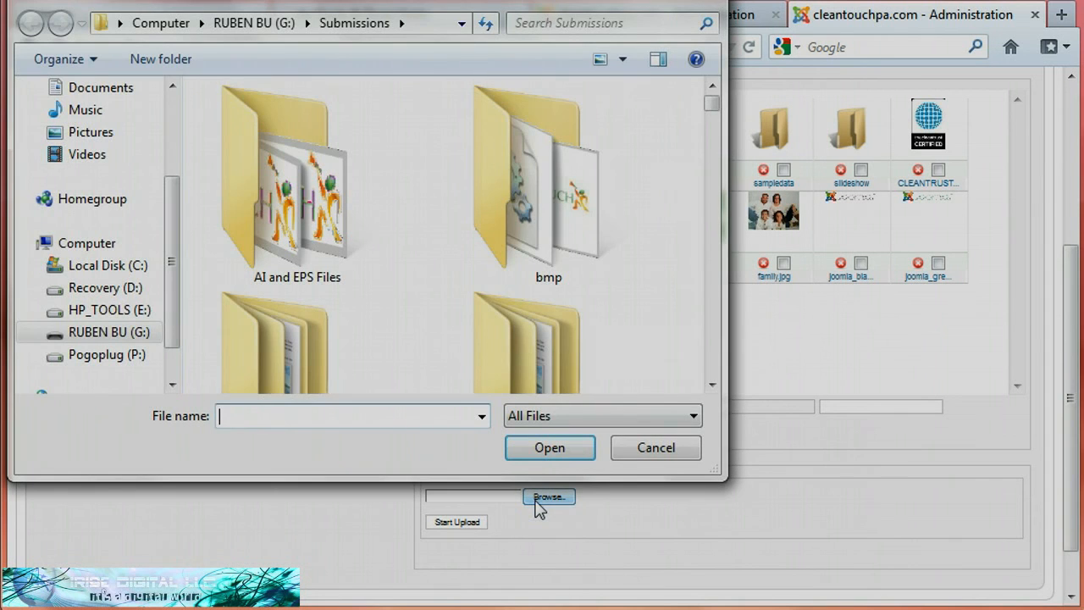
pyautogui.moveTo(712, 103); pyautogui.dragTo(716, 273)
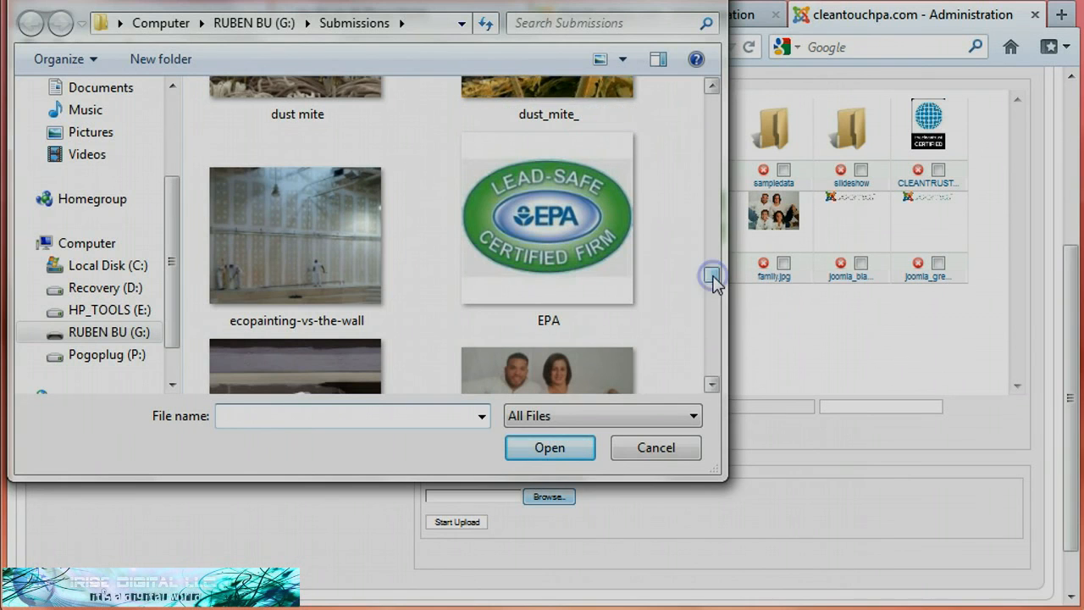
pyautogui.click(712, 386)
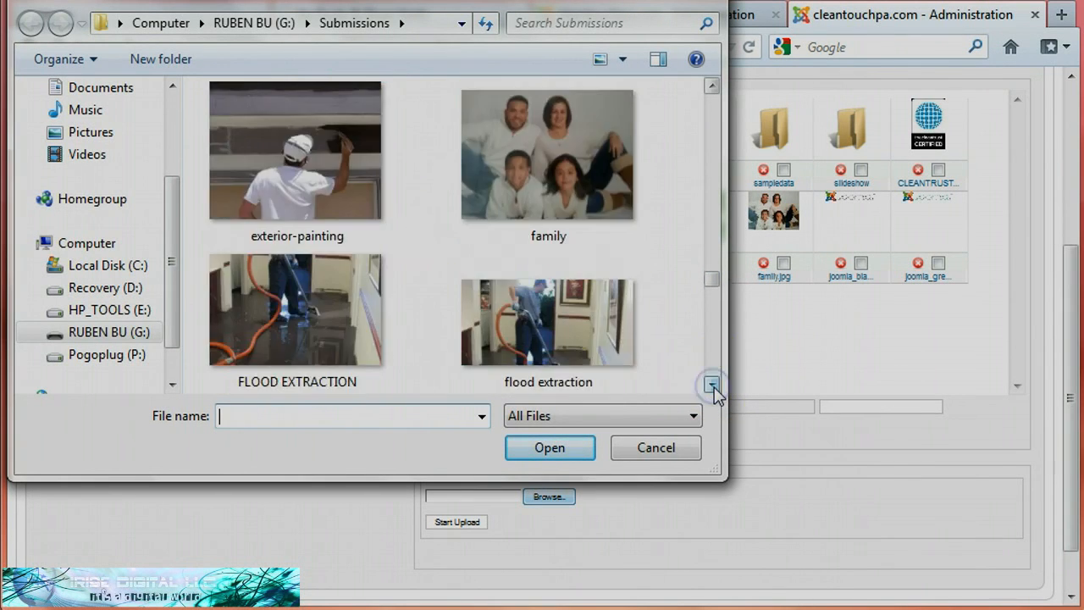
pyautogui.click(712, 385)
pyautogui.click(713, 386)
pyautogui.click(712, 385)
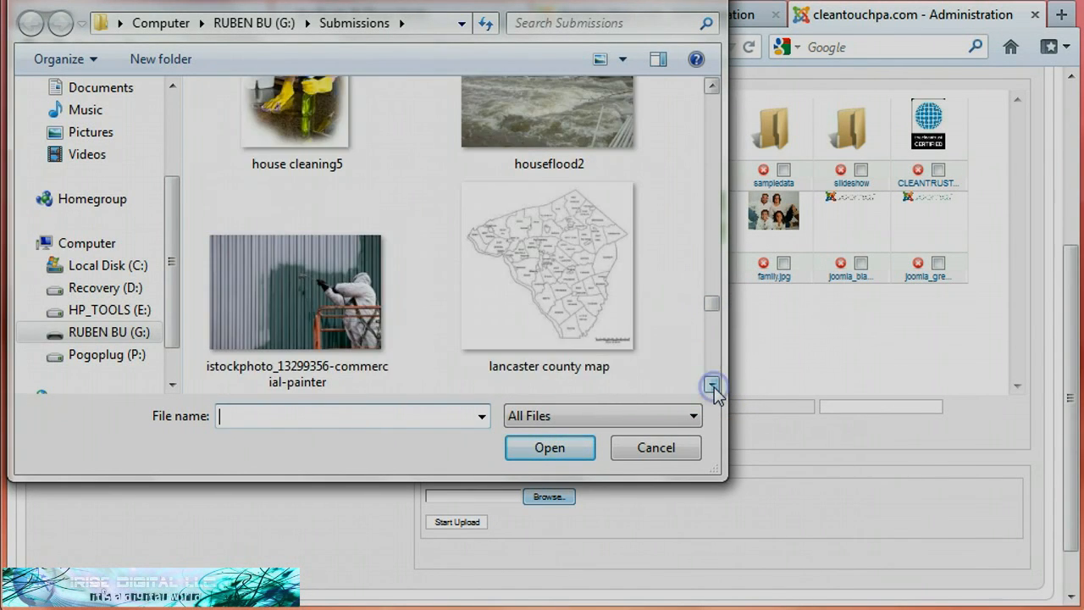
pyautogui.click(713, 385)
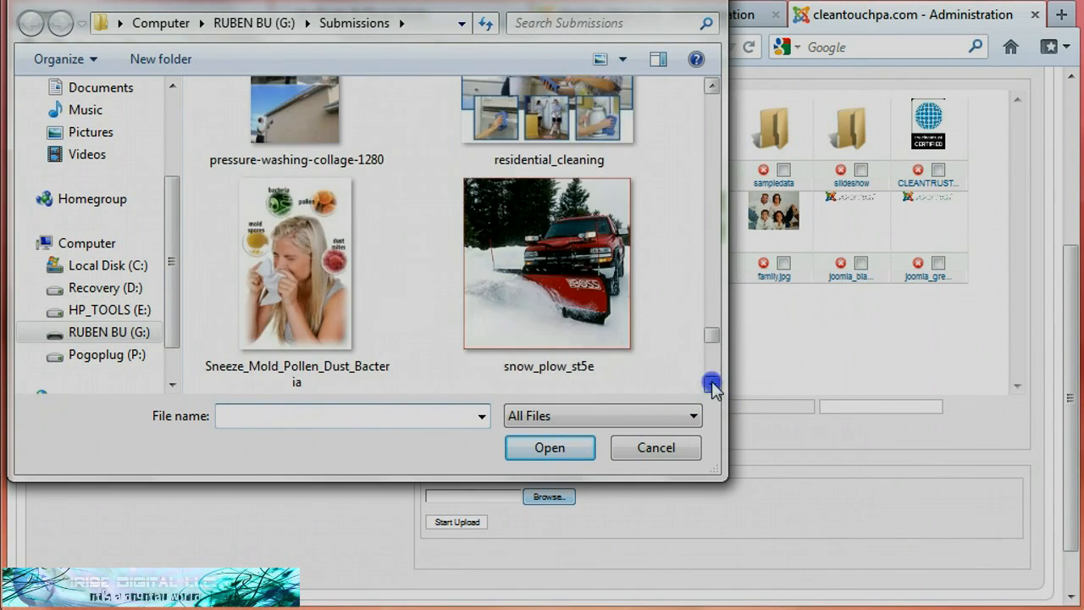
pyautogui.click(295, 296)
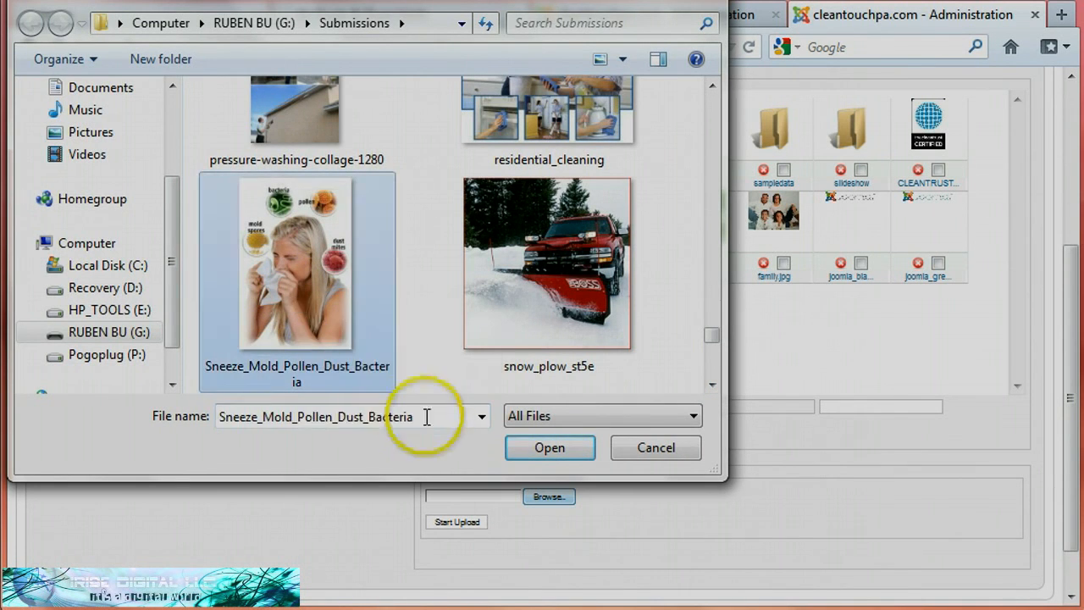
pyautogui.click(541, 447)
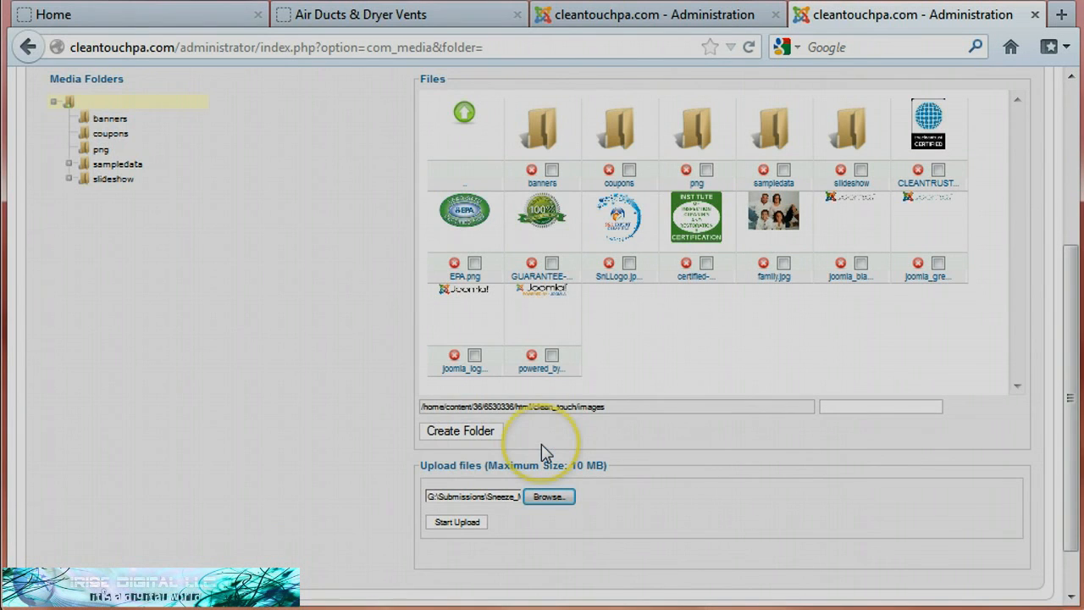
pyautogui.click(458, 523)
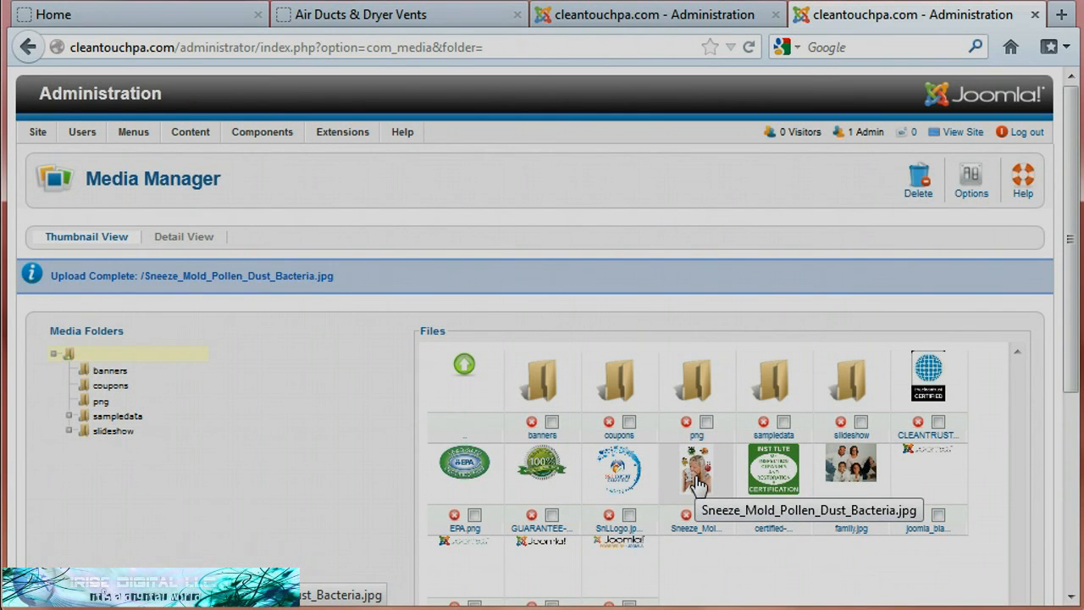
# Switch to the Air Ducts & Dryer Vents article editor and show the article's source code in full-screen mode
pyautogui.click(630, 26)
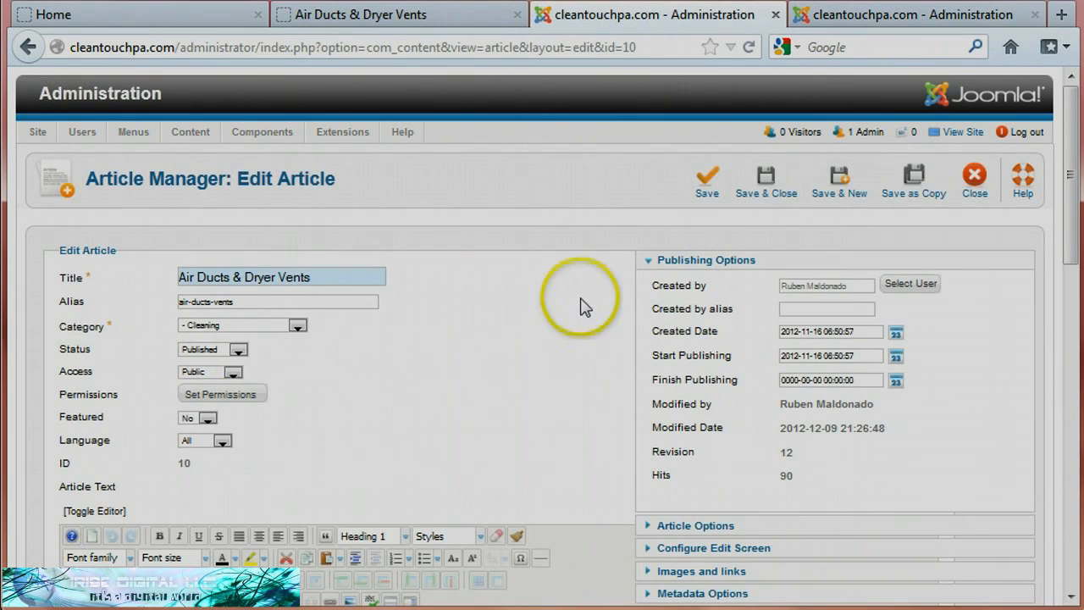
pyautogui.moveTo(1067, 200); pyautogui.dragTo(1069, 322)
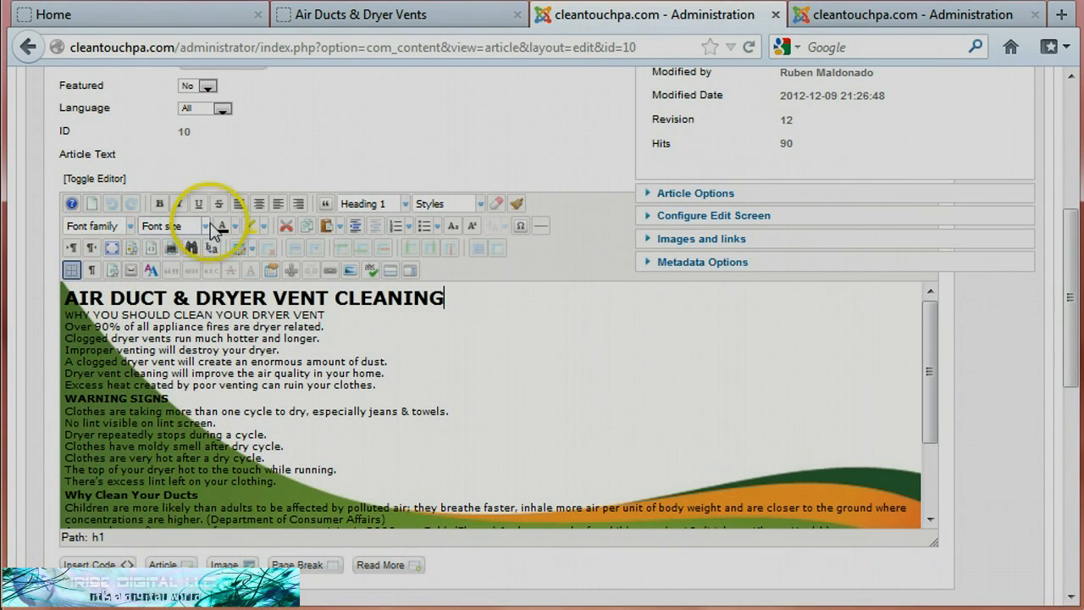
pyautogui.click(112, 250)
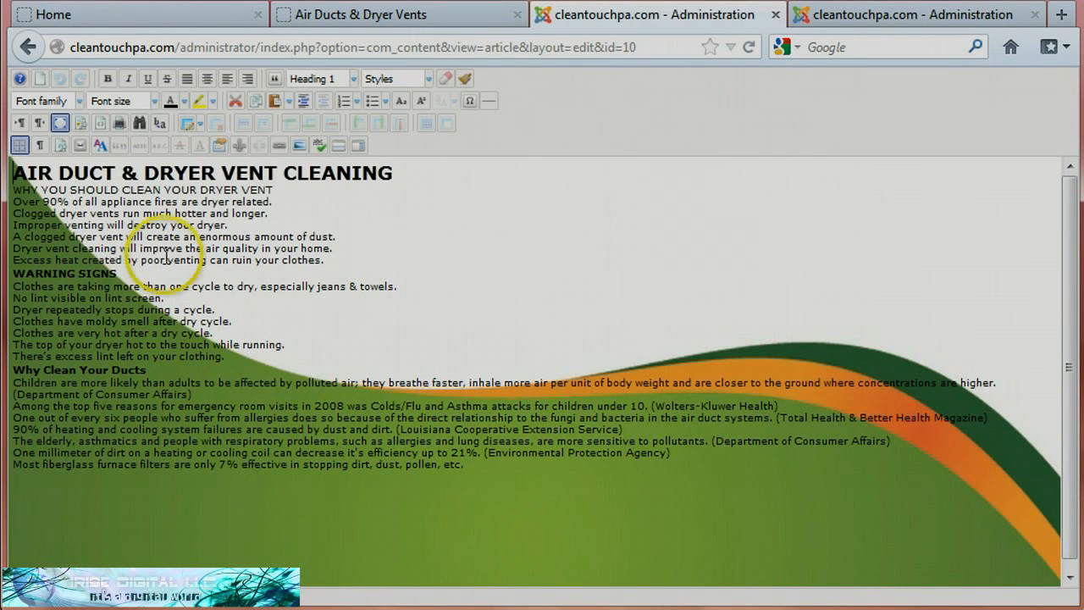
pyautogui.click(100, 122)
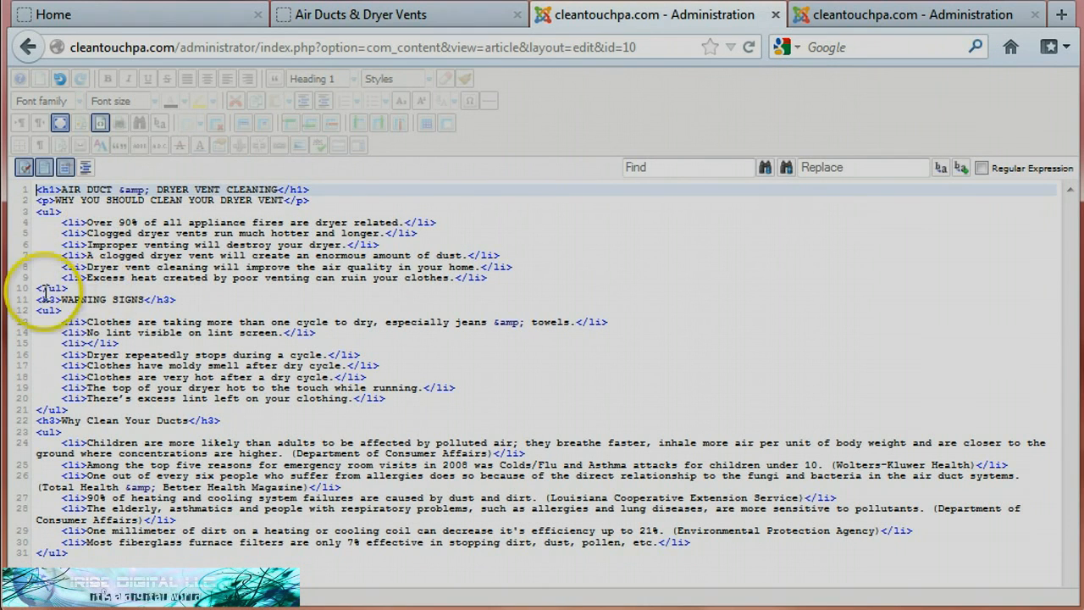
# Look at the article on the live Air Ducts & Dryer Vents page and at the irisedigital.com home page, and return to the article editor
pyautogui.click(419, 15)
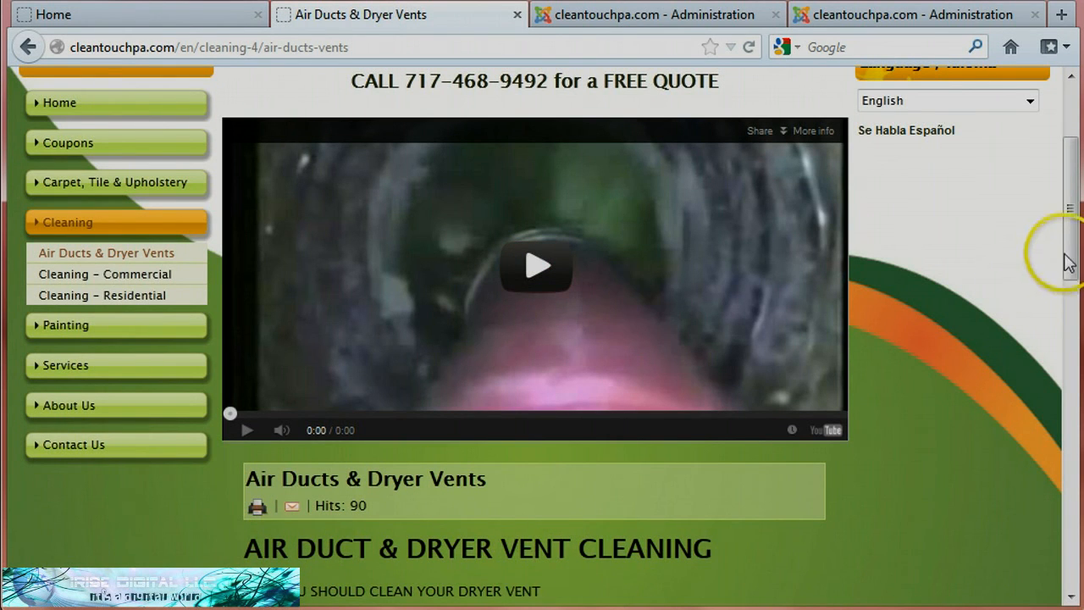
pyautogui.moveTo(1069, 249); pyautogui.dragTo(1070, 346)
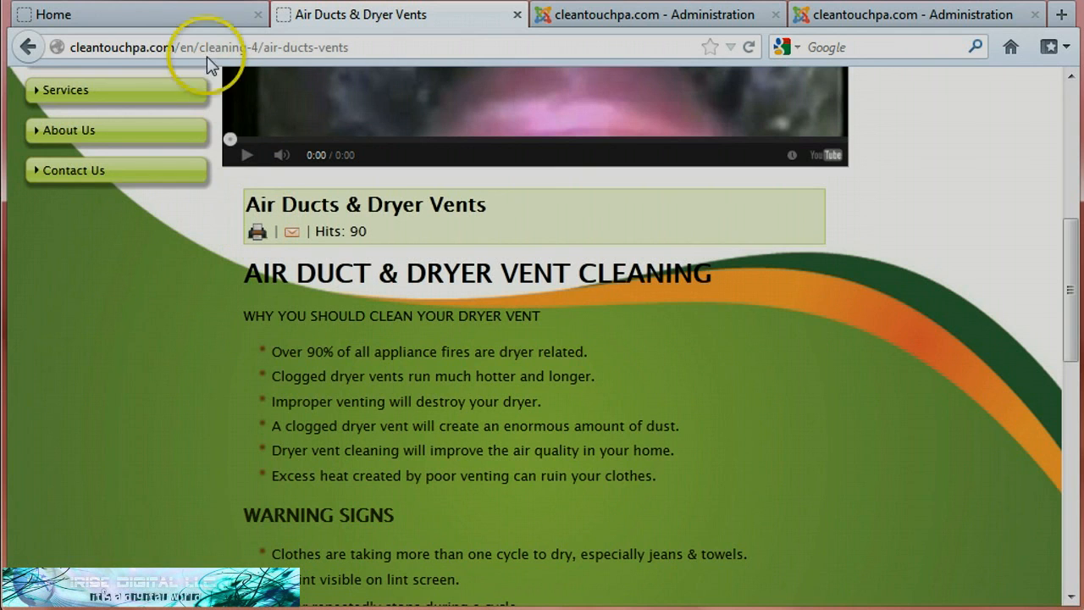
pyautogui.click(180, 23)
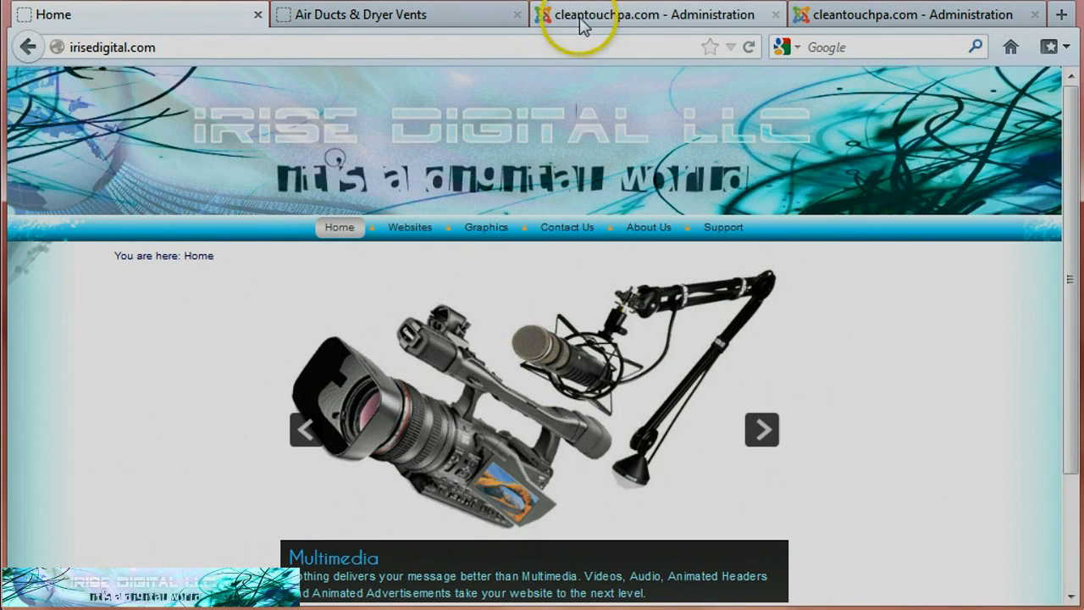
pyautogui.click(584, 23)
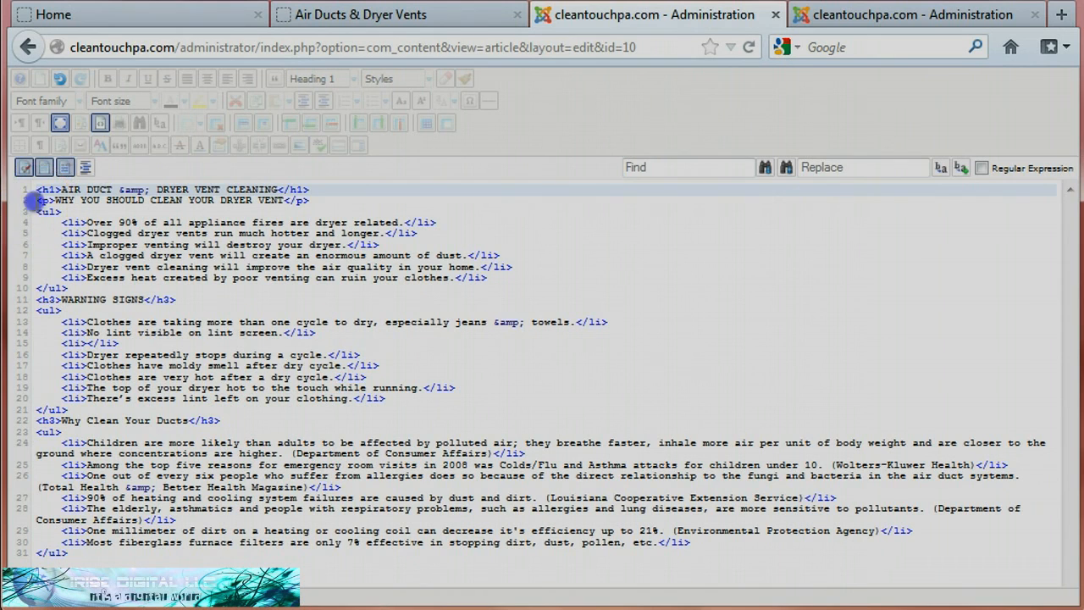
# Insert a blank line below the h1 heading in the source code and switch back to the visual editor
pyautogui.click(34, 201)
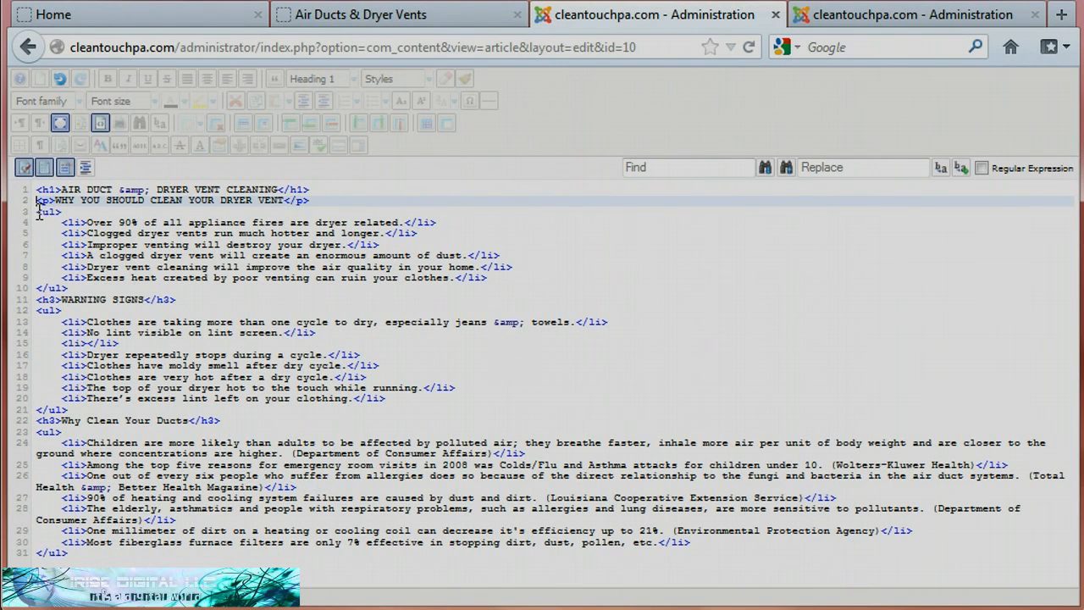
pyautogui.press('Return')
pyautogui.click(37, 202)
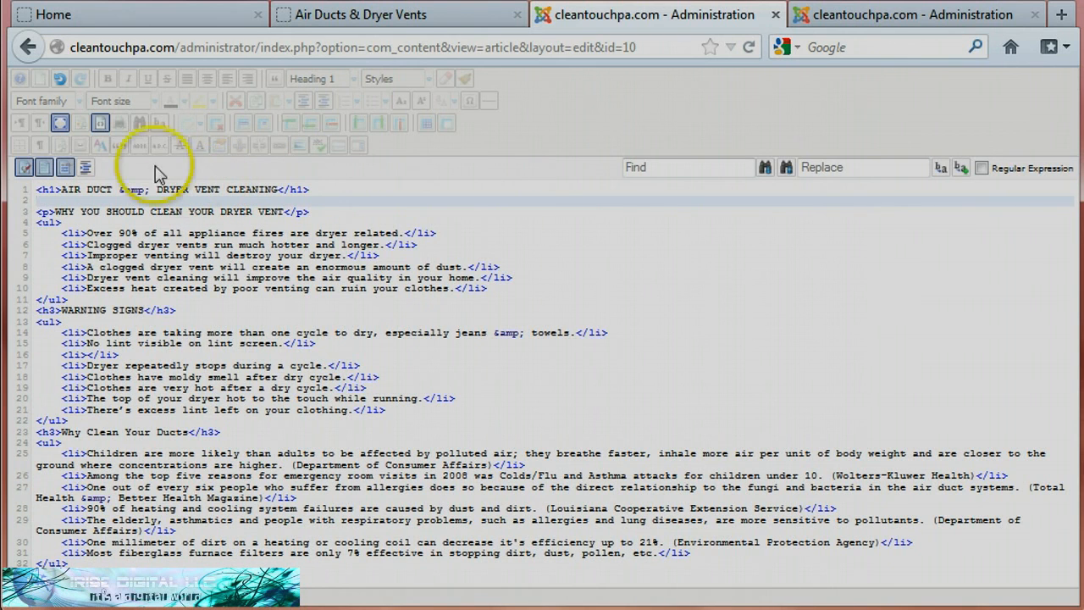
pyautogui.click(100, 126)
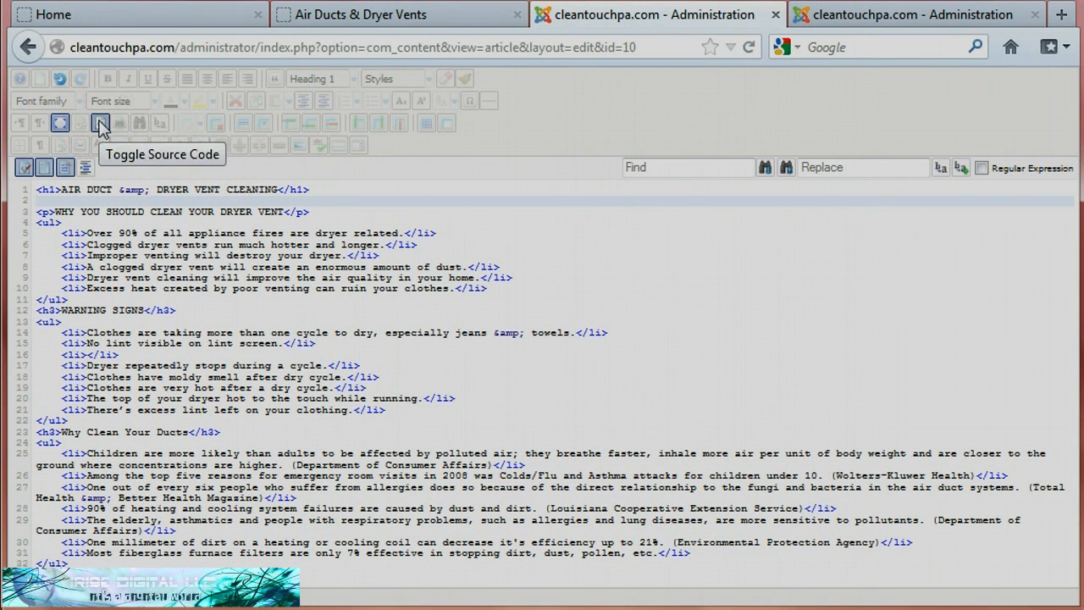
pyautogui.click(100, 125)
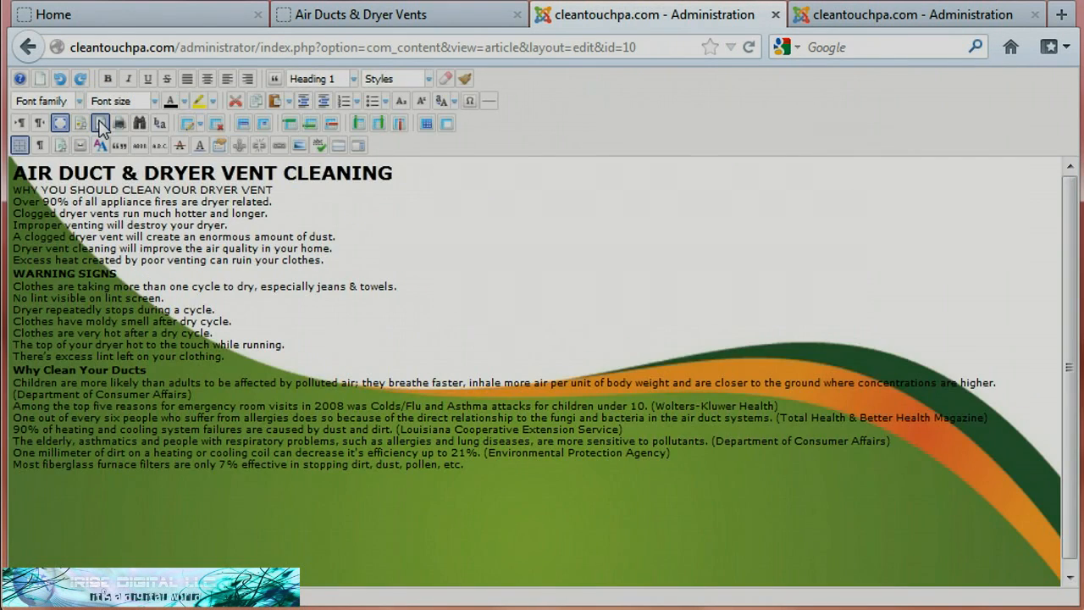
pyautogui.click(298, 147)
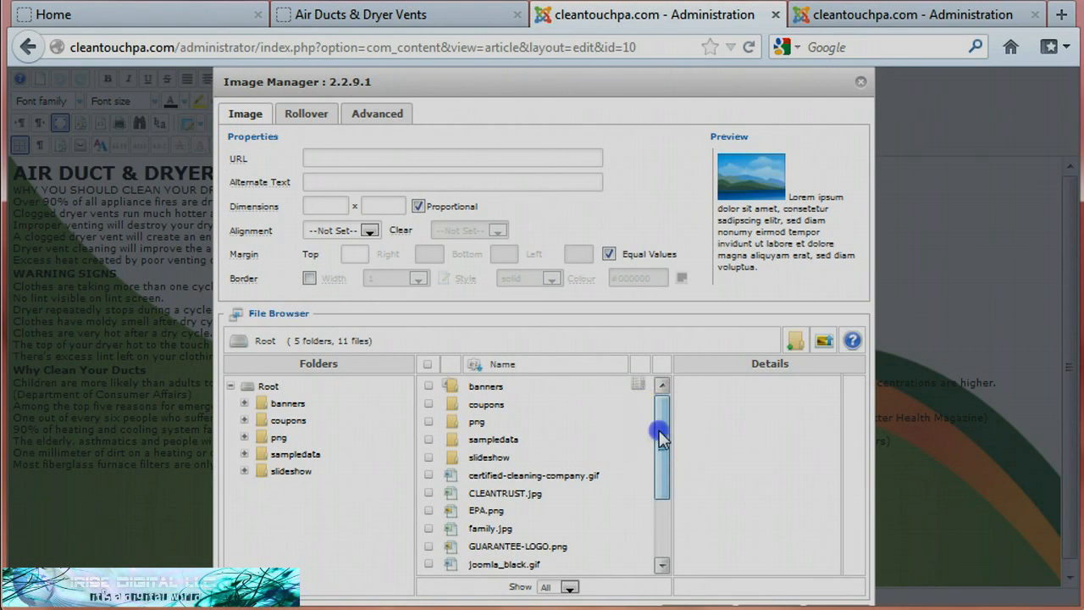
pyautogui.moveTo(658, 430); pyautogui.dragTo(659, 504)
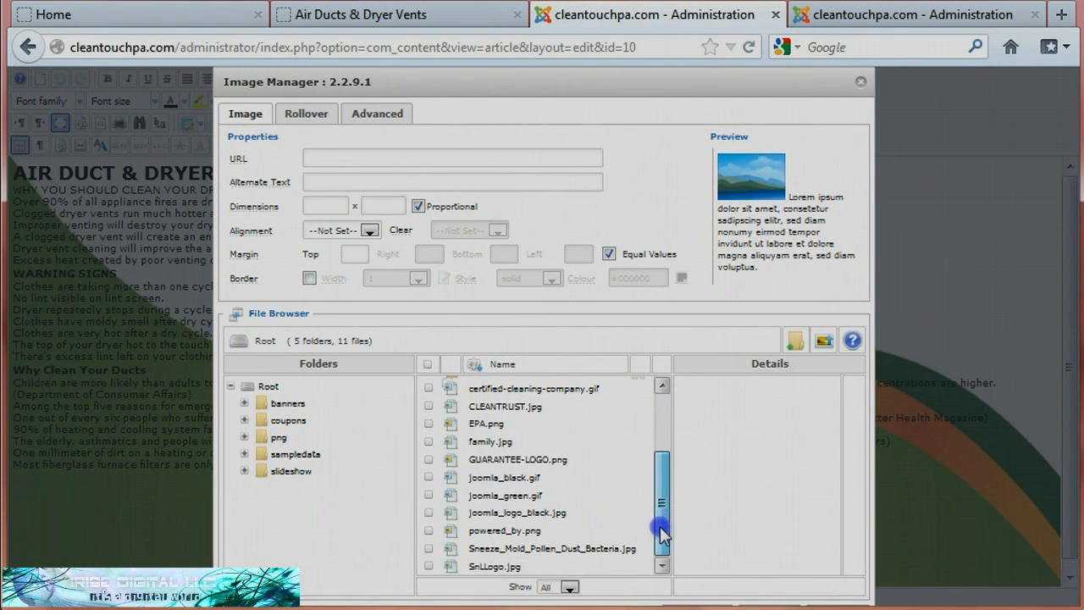
pyautogui.click(495, 551)
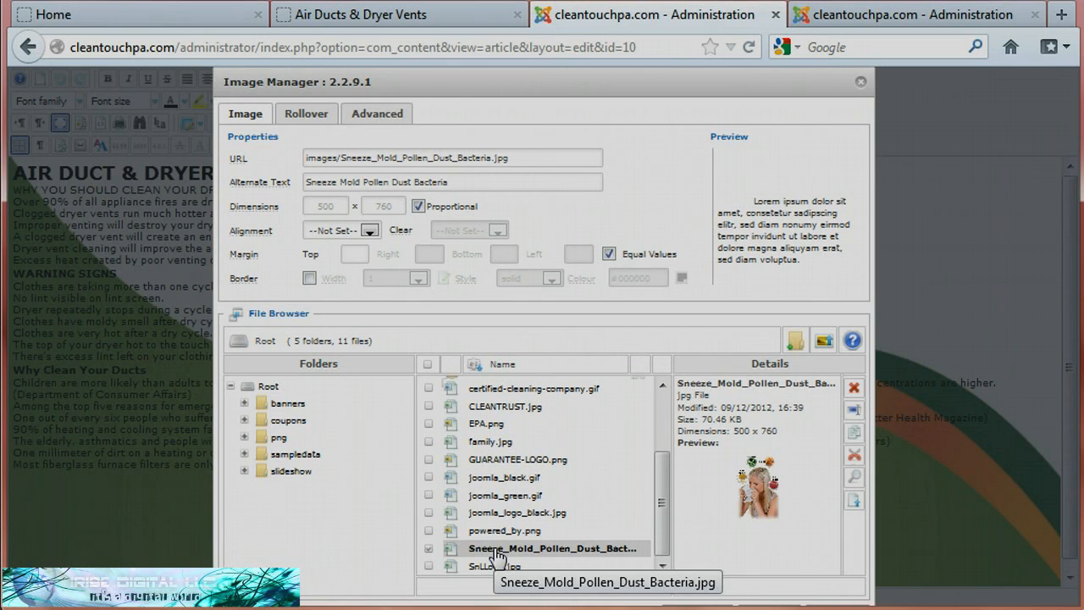
pyautogui.click(370, 231)
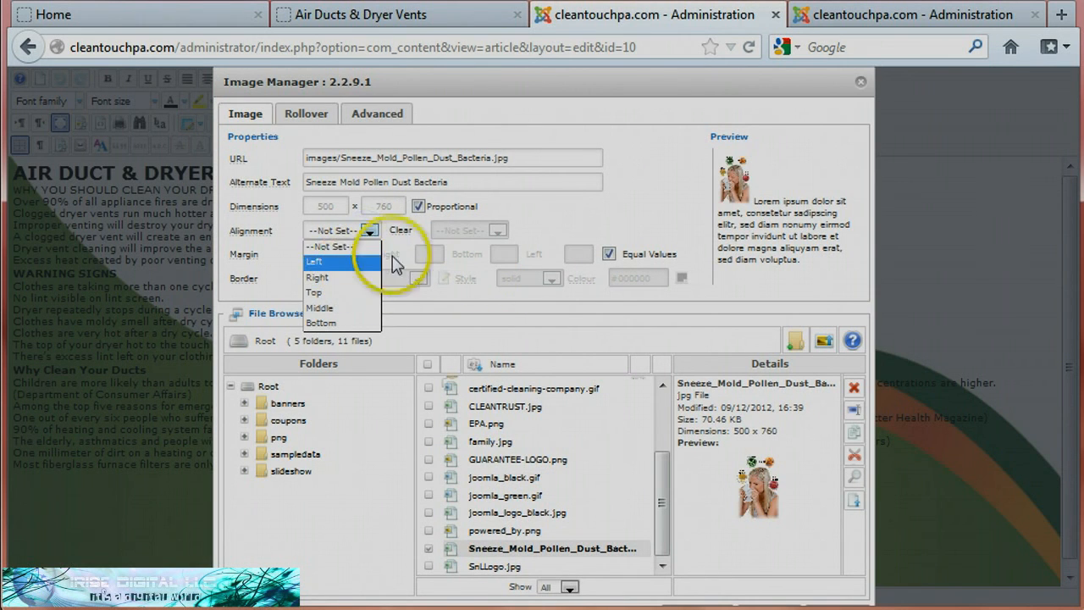
pyautogui.click(539, 221)
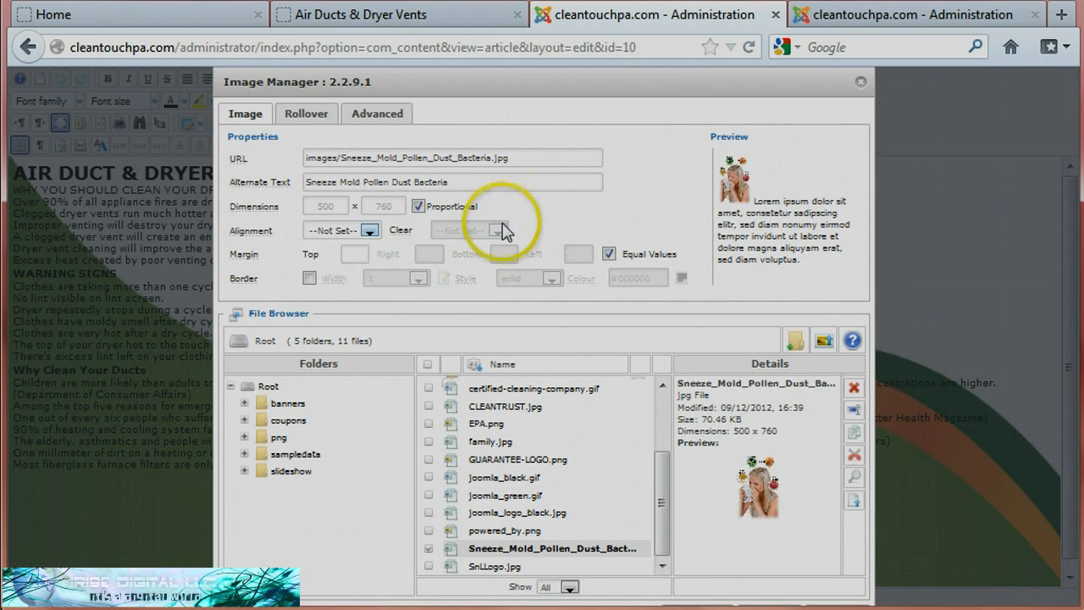
pyautogui.click(370, 231)
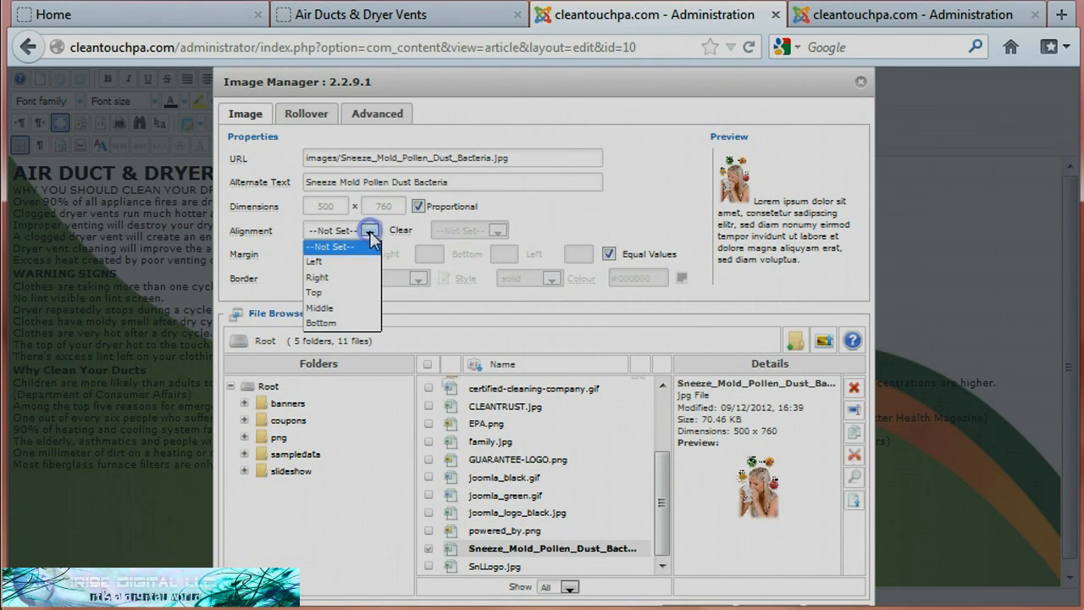
pyautogui.click(347, 277)
pyautogui.click(496, 231)
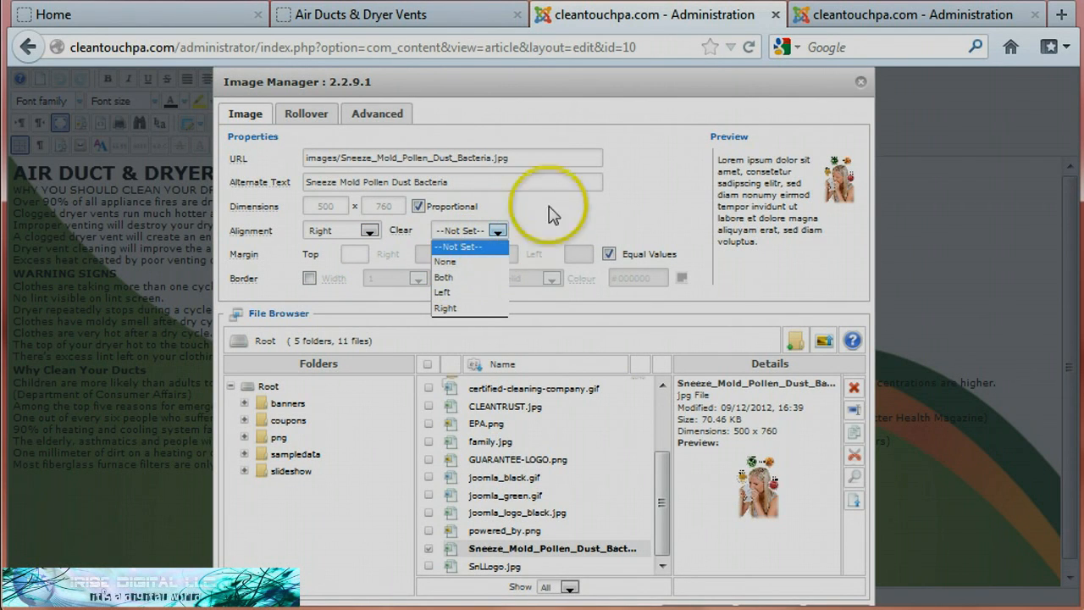
pyautogui.click(574, 206)
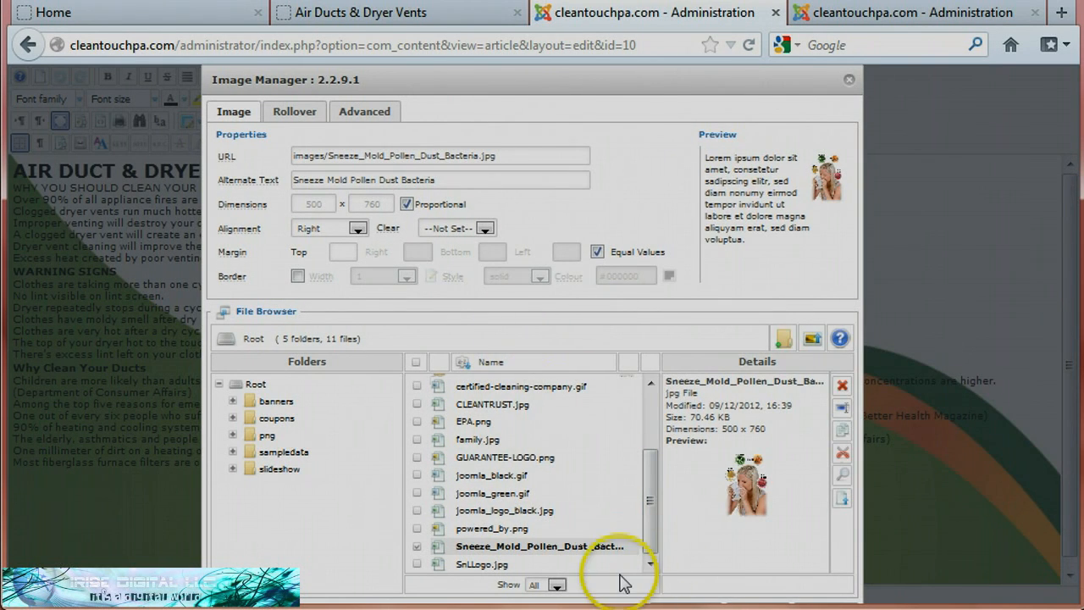
pyautogui.click(850, 84)
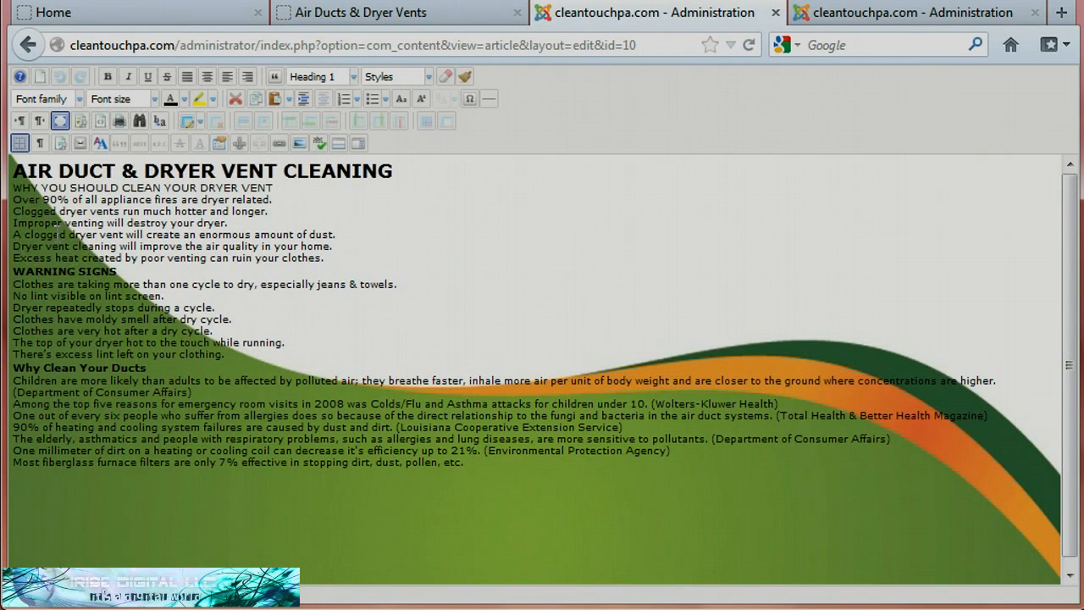
# Leave full-screen mode and insert Sneeze_Mold_Pollen_Dust_Bacteria.jpg from the root image folder at the start of the article's heading
pyautogui.click(59, 121)
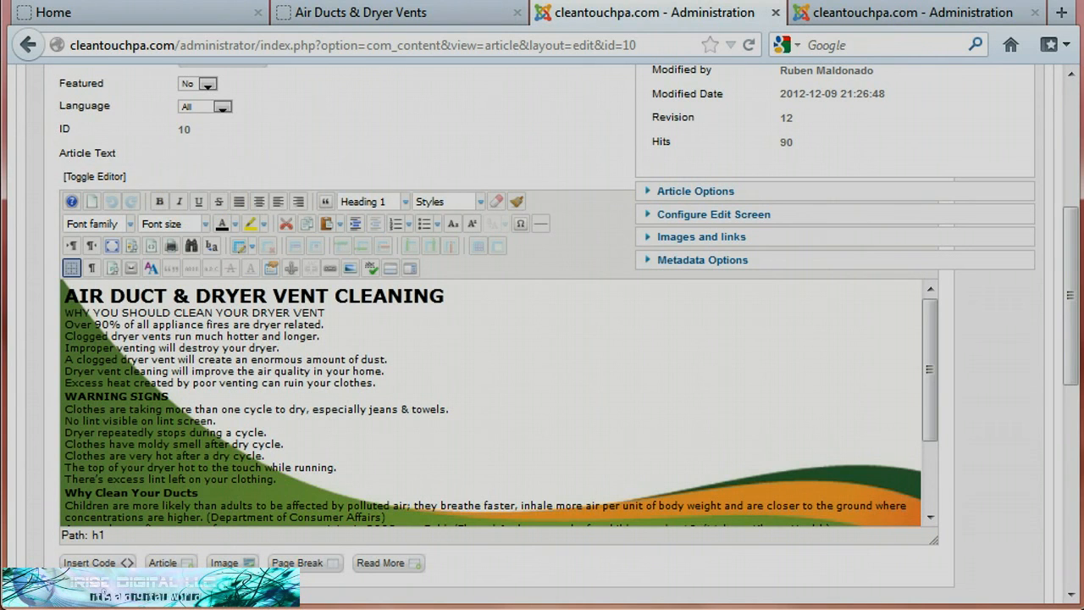
pyautogui.moveTo(1071, 343); pyautogui.dragTo(1065, 290)
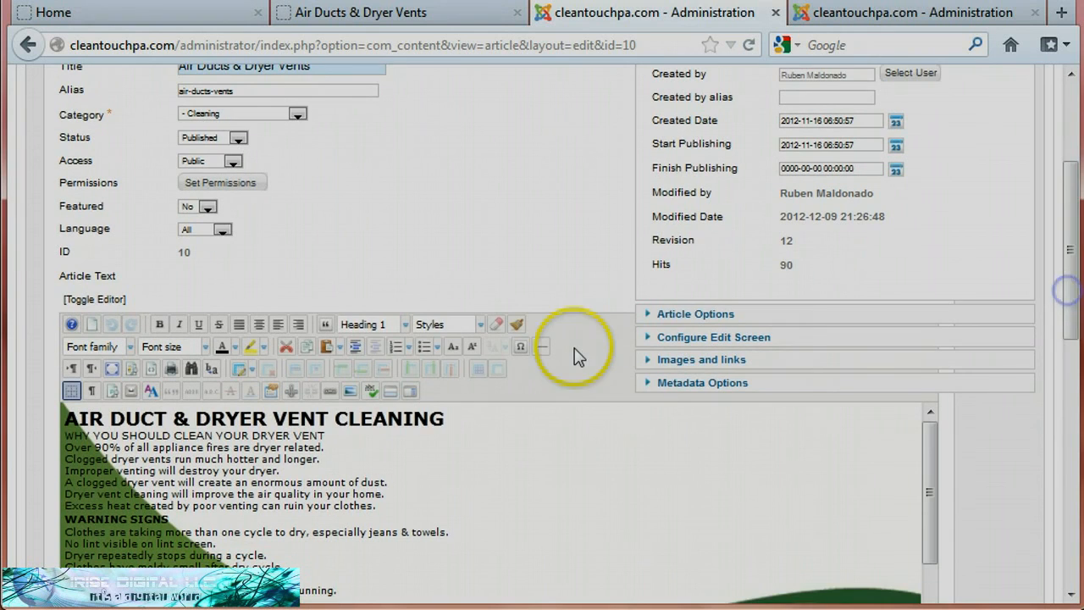
pyautogui.click(349, 392)
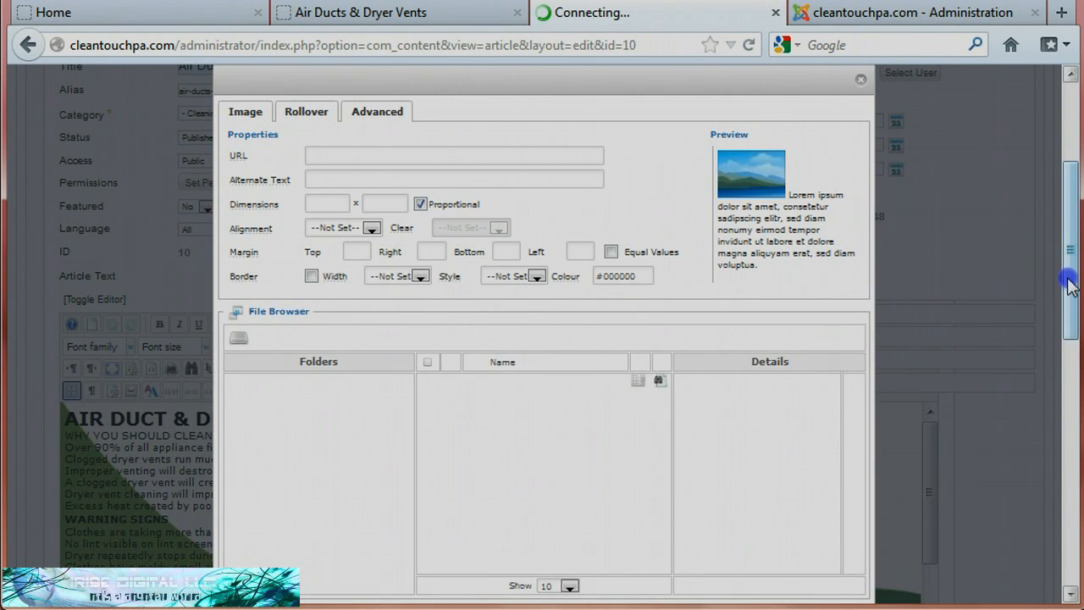
pyautogui.moveTo(1069, 288); pyautogui.dragTo(1071, 233)
pyautogui.scroll(3, 1071, 233)
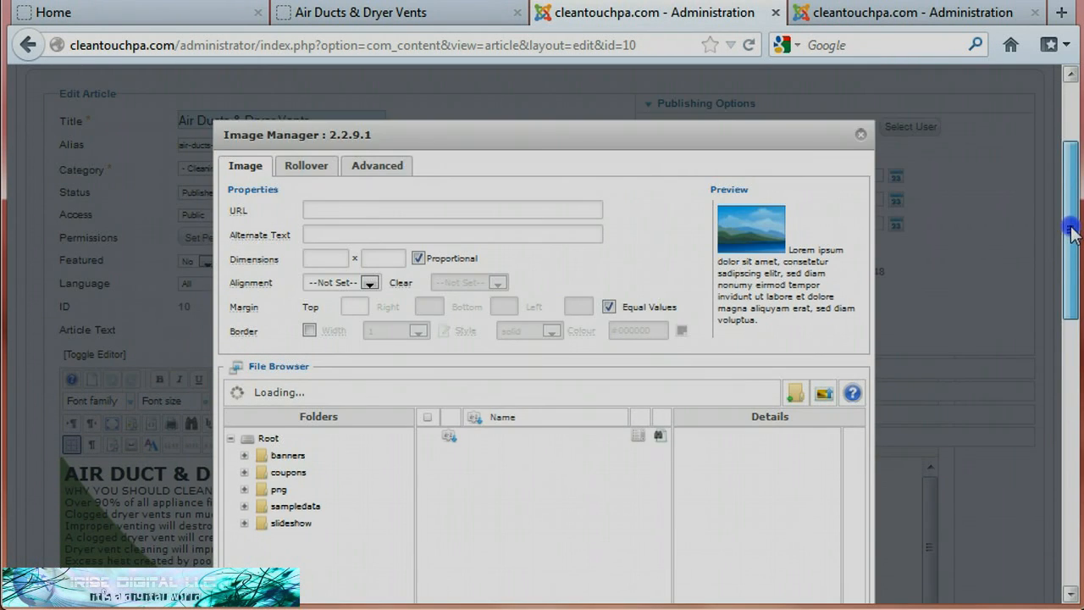
pyautogui.scroll(-3, 1072, 233)
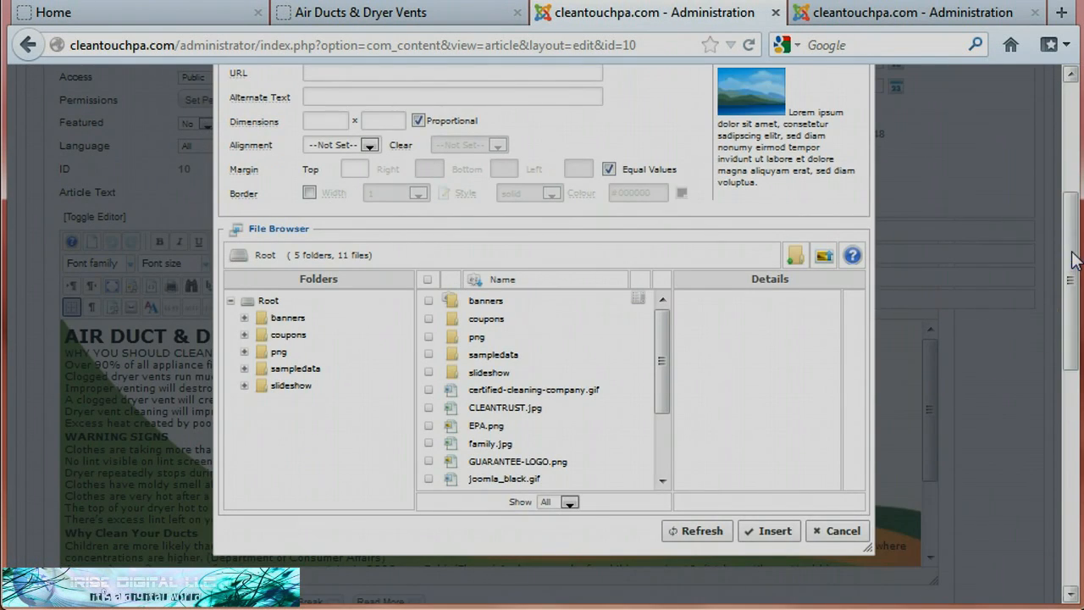
pyautogui.click(664, 376)
pyautogui.moveTo(665, 391); pyautogui.dragTo(665, 437)
pyautogui.click(576, 465)
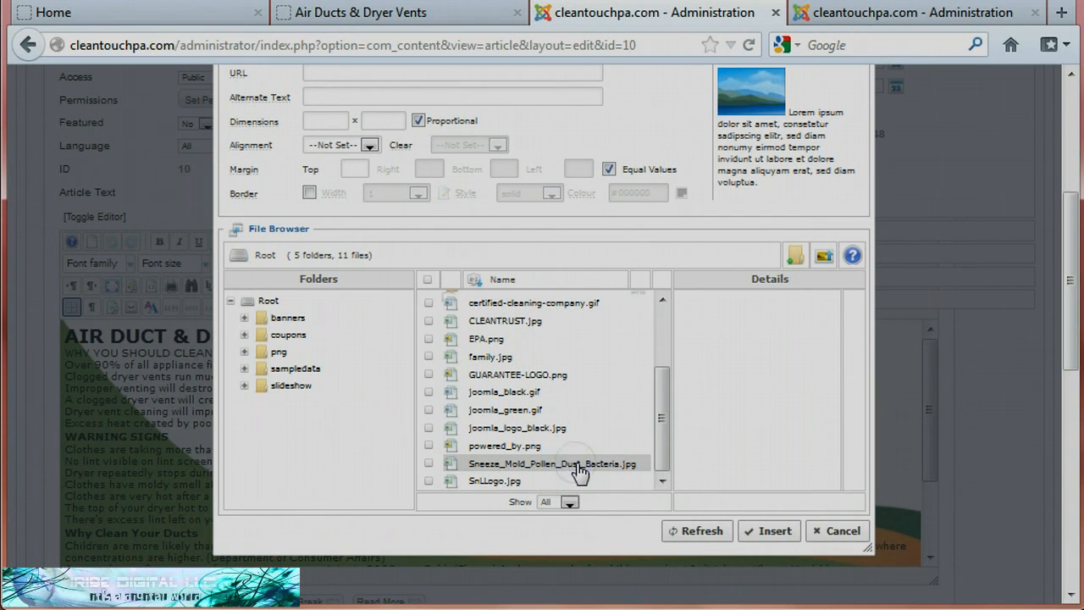
pyautogui.click(766, 533)
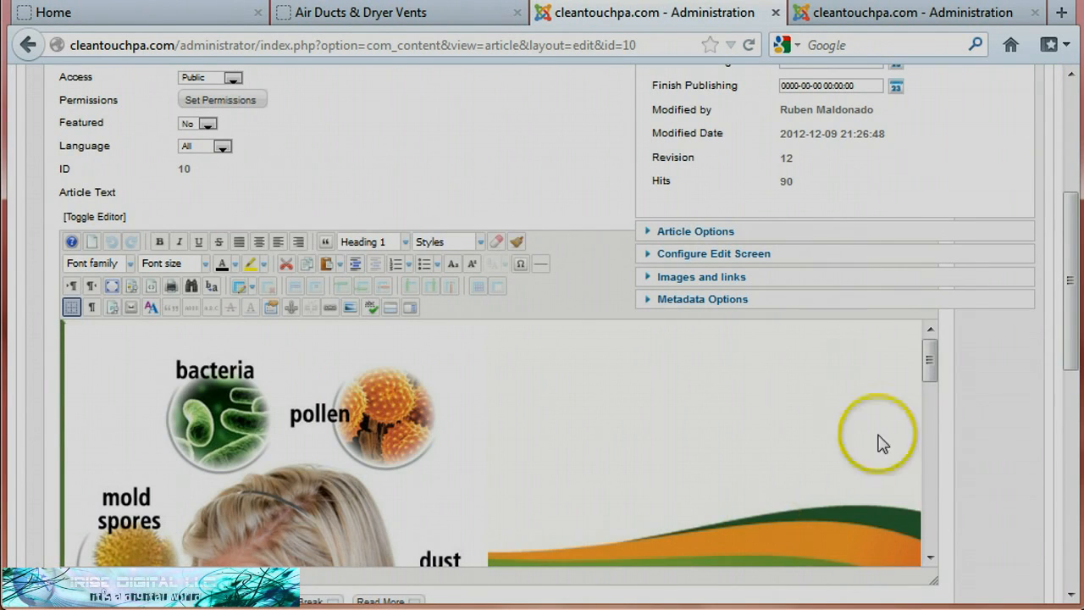
# In the source code, move the img tag with "AIR DUCT &amp;" from the h1 to the start of the paragraph below and return to the visual editor
pyautogui.moveTo(926, 365); pyautogui.dragTo(923, 476)
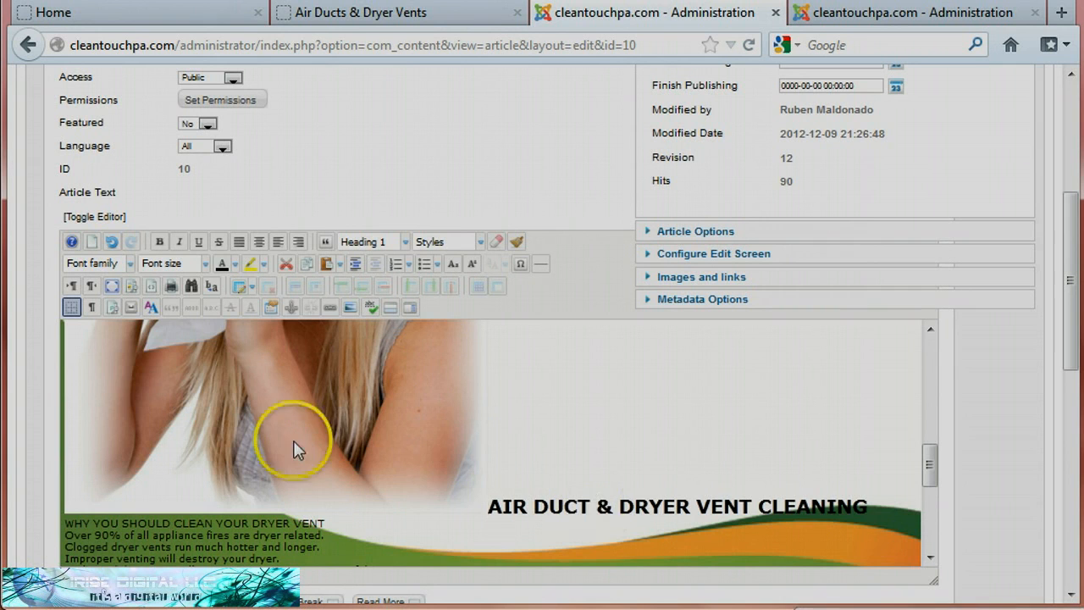
pyautogui.click(97, 217)
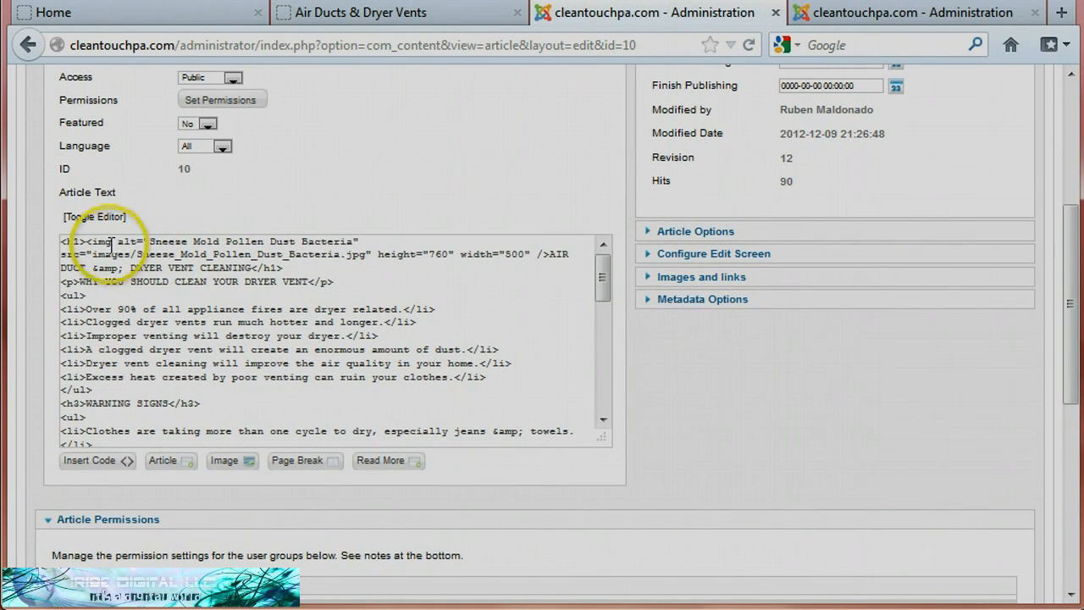
pyautogui.doubleClick(96, 242)
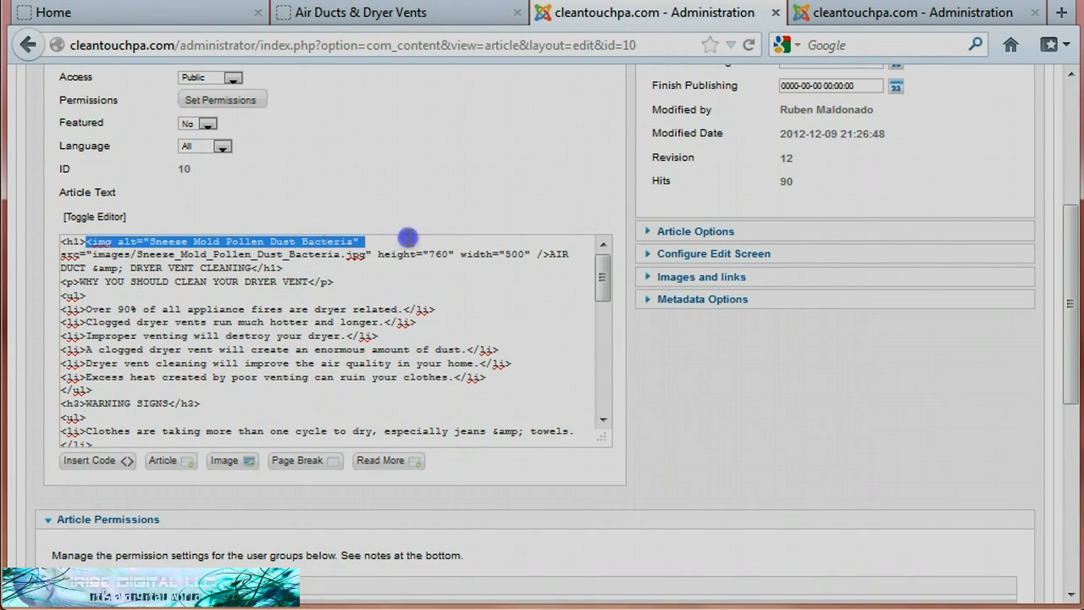
pyautogui.moveTo(514, 241); pyautogui.dragTo(126, 267)
pyautogui.hotkey('ctrl', 'c')
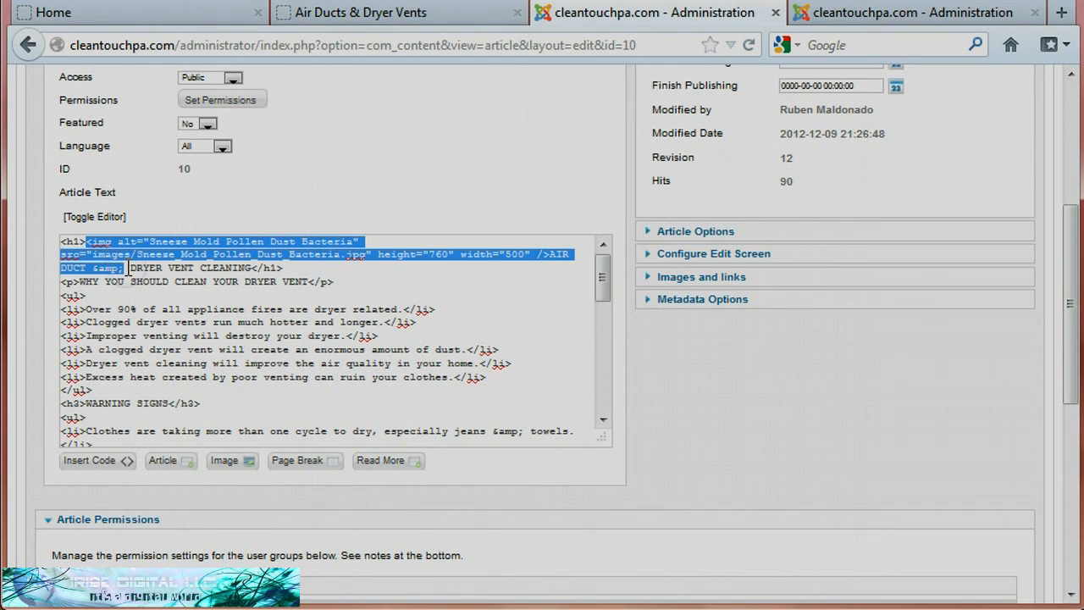
pyautogui.press('BackSpace')
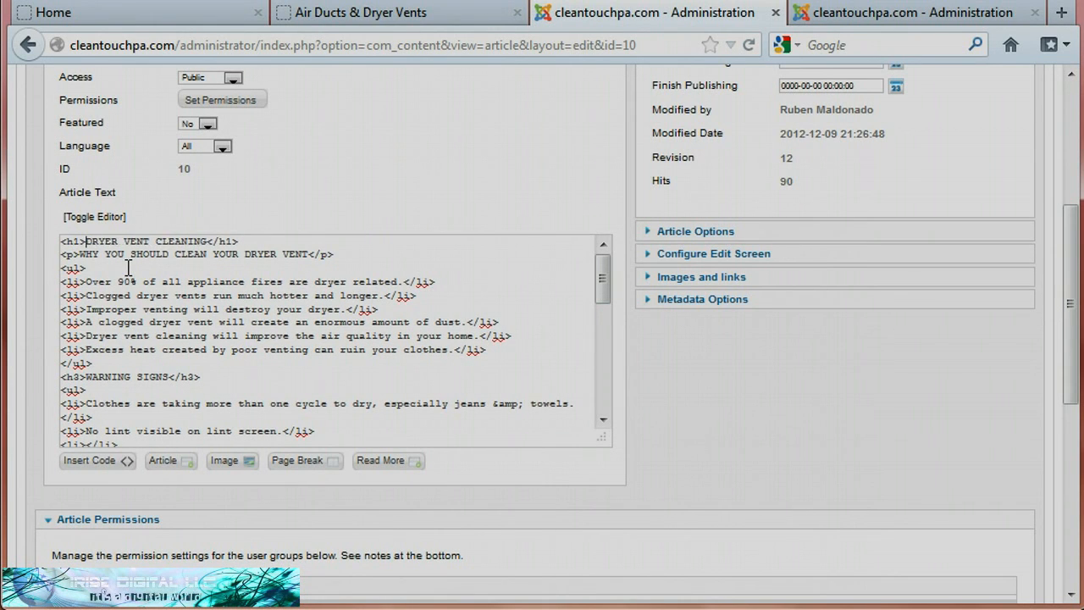
pyautogui.click(73, 252)
pyautogui.hotkey('ctrl', 'v')
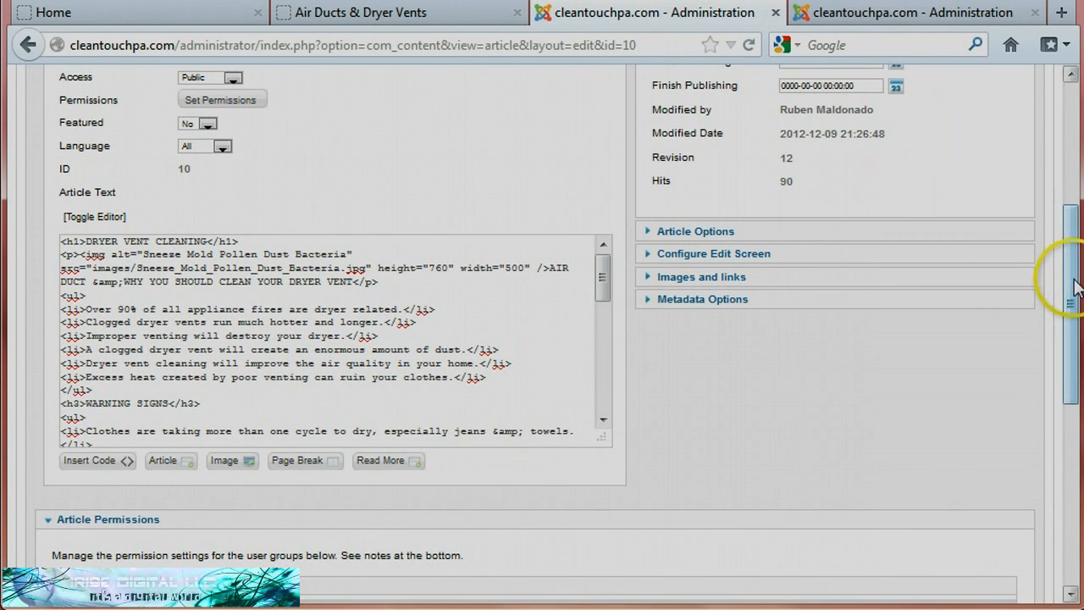
pyautogui.click(94, 217)
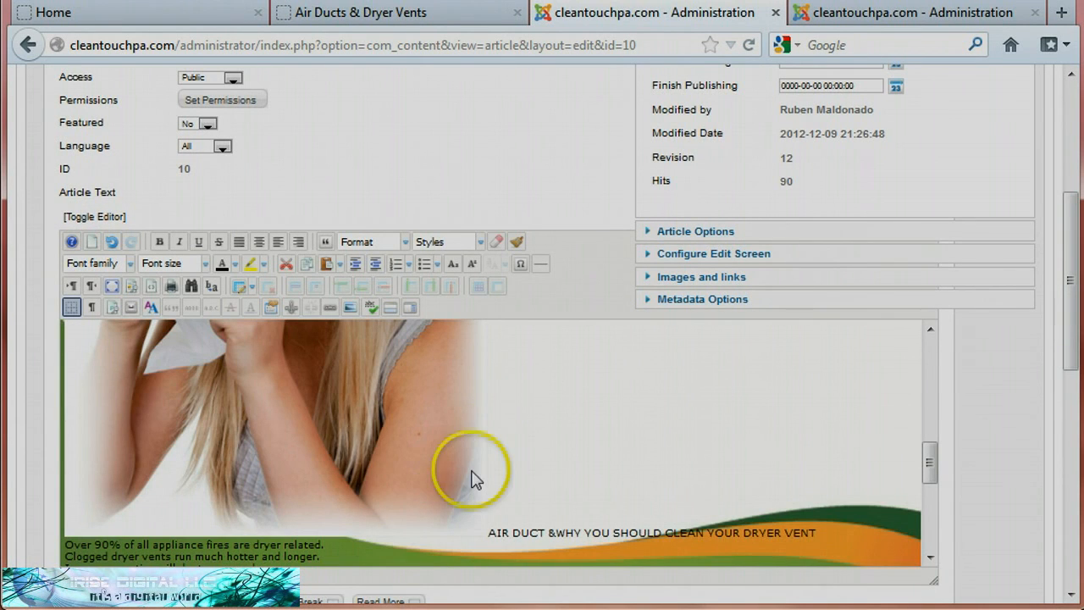
pyautogui.click(928, 466)
pyautogui.moveTo(927, 466); pyautogui.dragTo(923, 334)
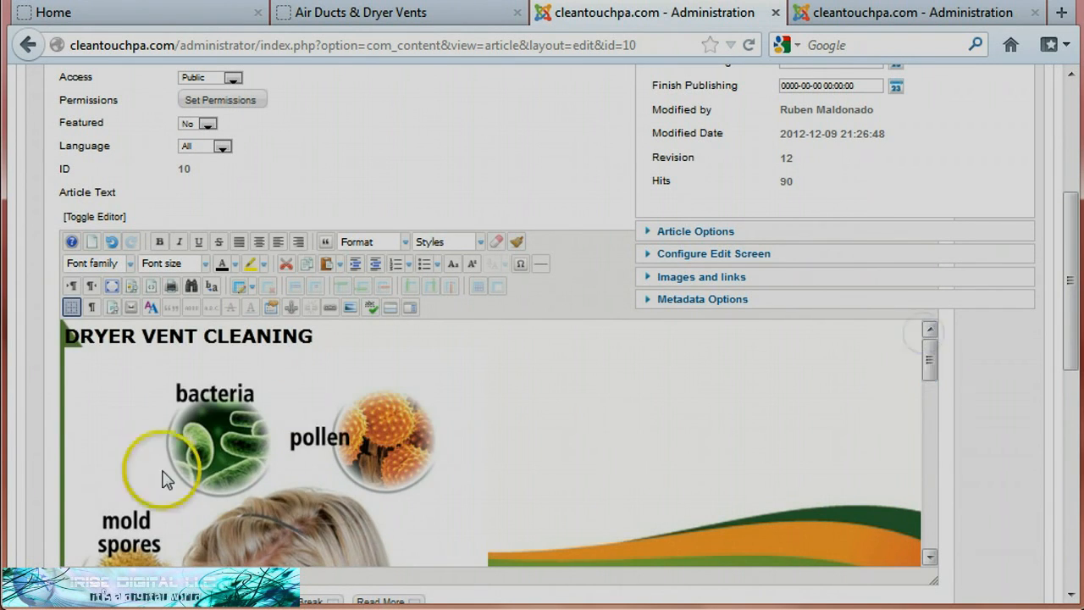
# Look at the image on the live Air Ducts & Dryer Vents page, return to the article editor and close the Image Manager
pyautogui.hotkey('ctrl', 'pageup')
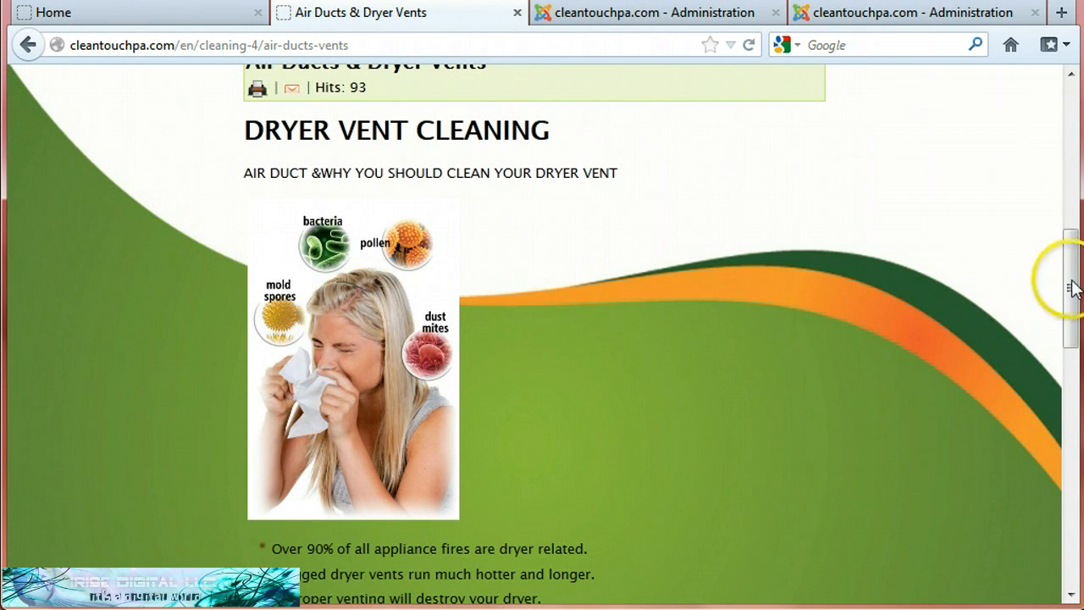
pyautogui.moveTo(1072, 288)
pyautogui.mouseDown()
pyautogui.moveTo(1076, 392)
pyautogui.moveTo(1073, 273)
pyautogui.moveTo(1073, 314)
pyautogui.moveTo(1074, 302)
pyautogui.mouseUp()
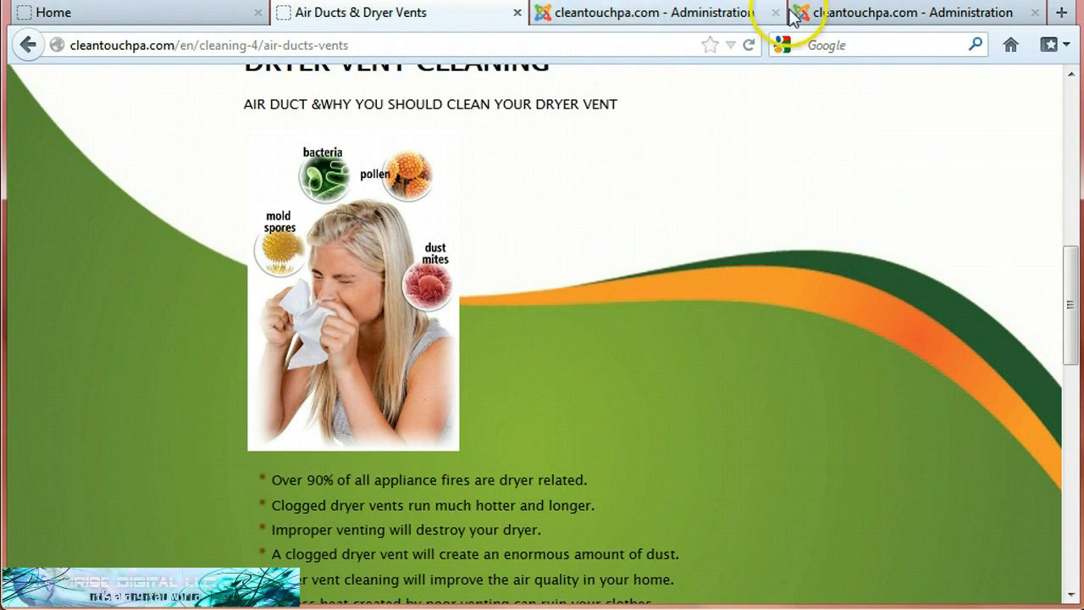
pyautogui.click(699, 18)
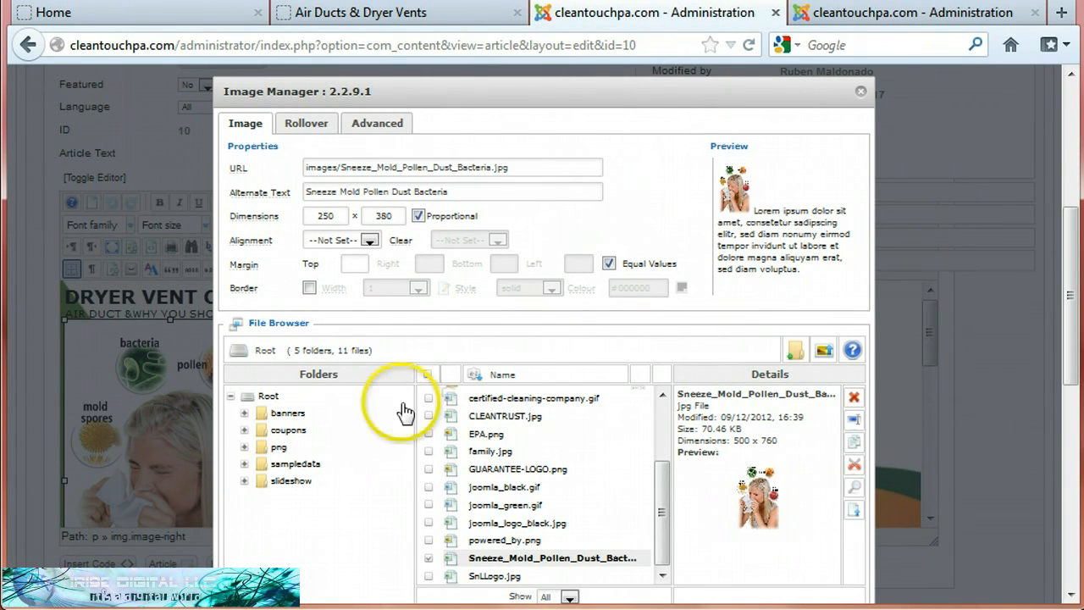
pyautogui.click(860, 91)
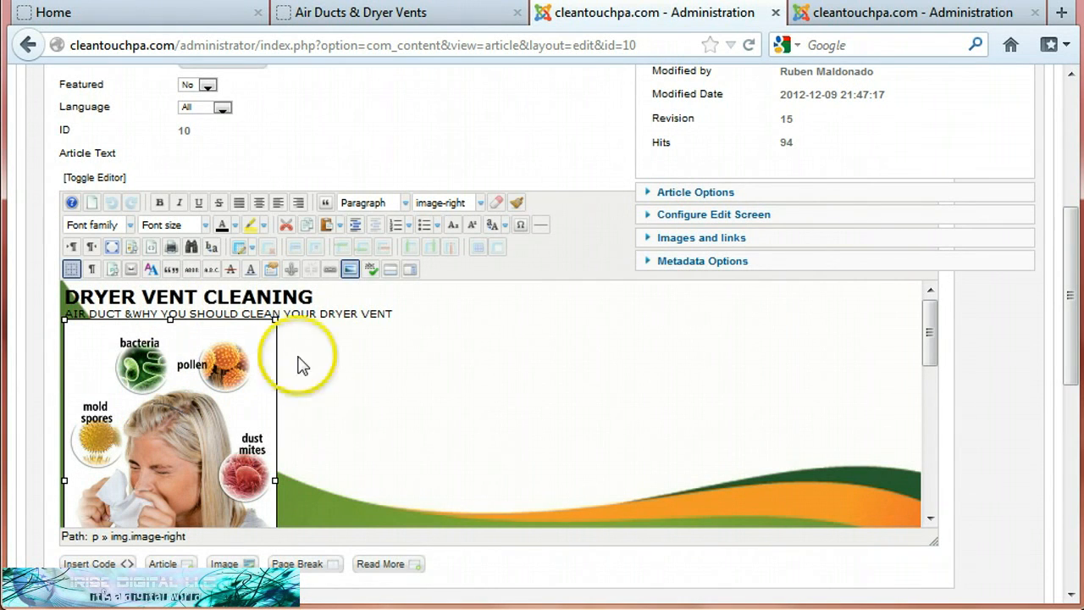
# Set the sneezing woman image's alignment to Right, update it in the article and save the article
pyautogui.click(350, 268)
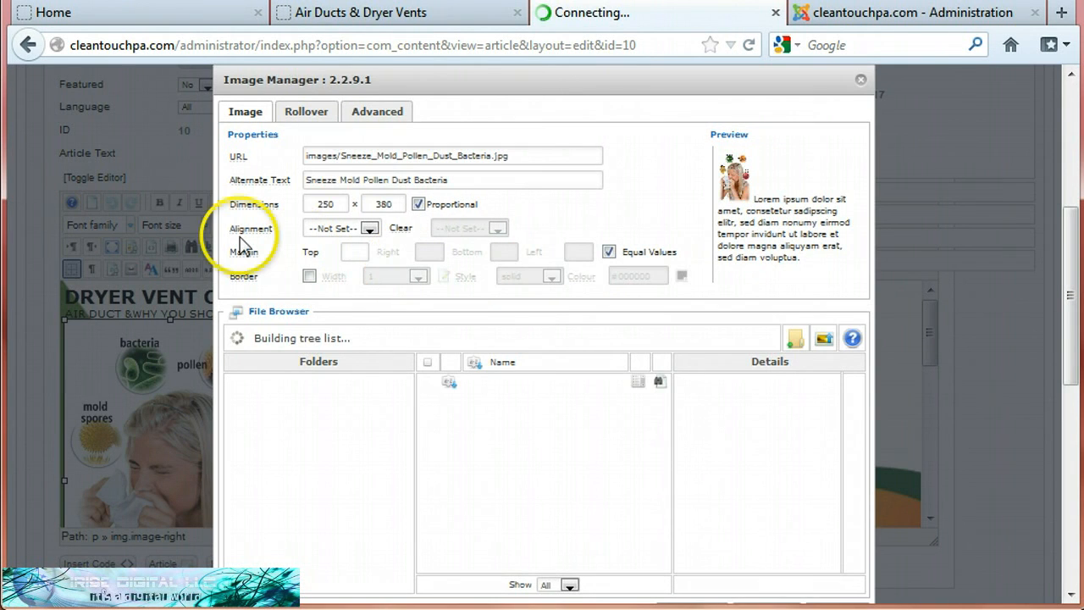
pyautogui.click(369, 228)
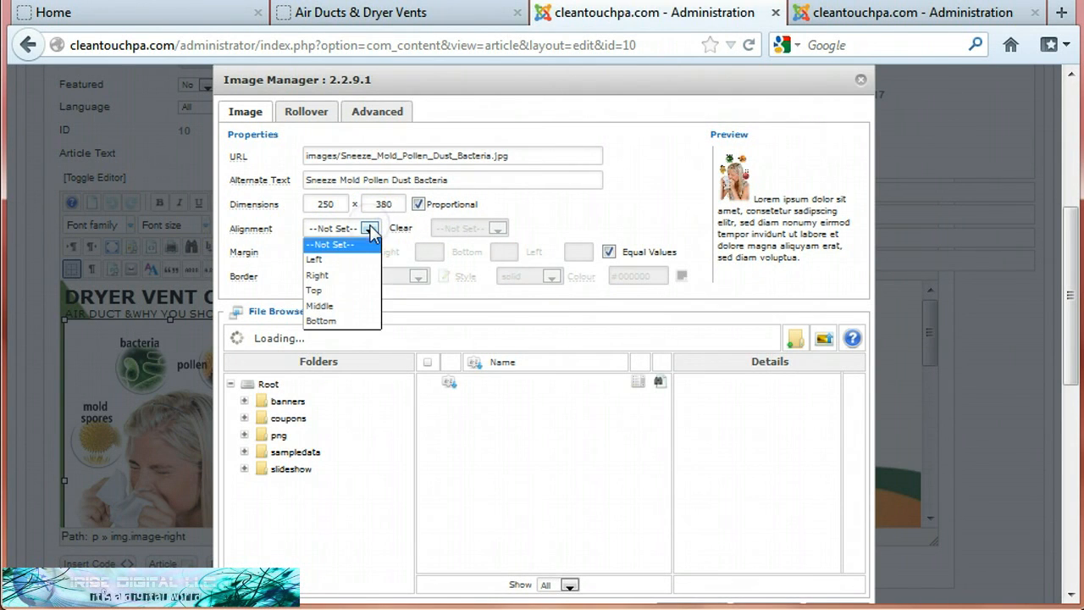
pyautogui.click(317, 274)
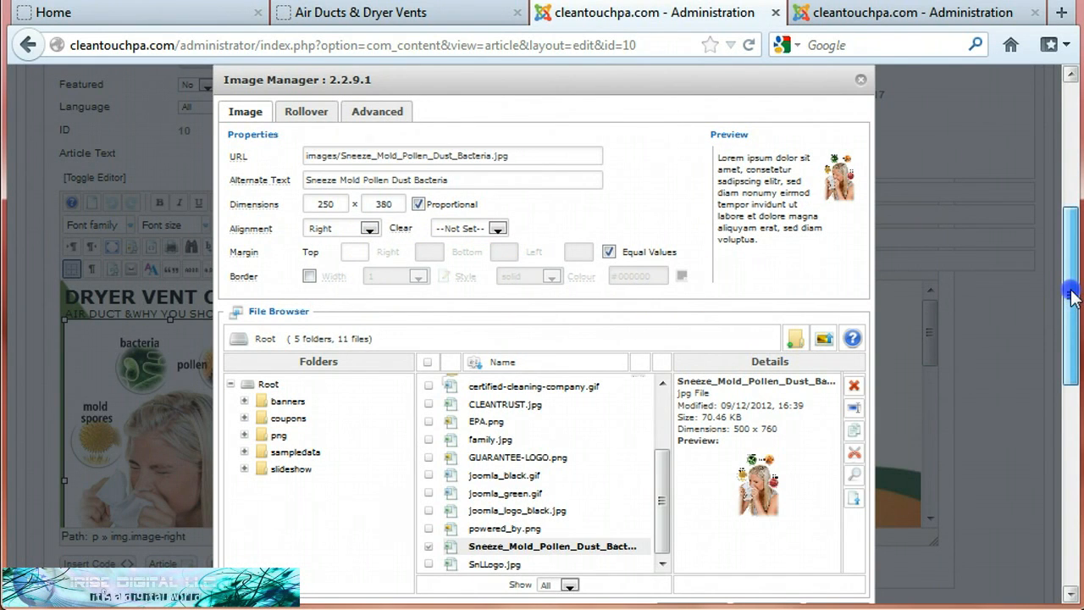
pyautogui.moveTo(1072, 296); pyautogui.dragTo(1077, 391)
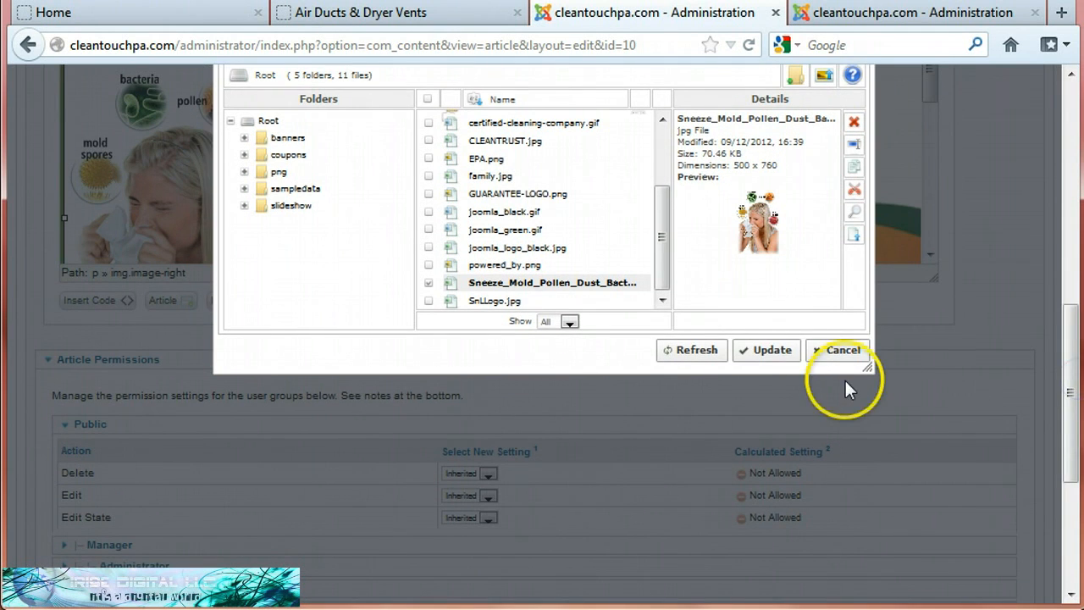
pyautogui.click(763, 351)
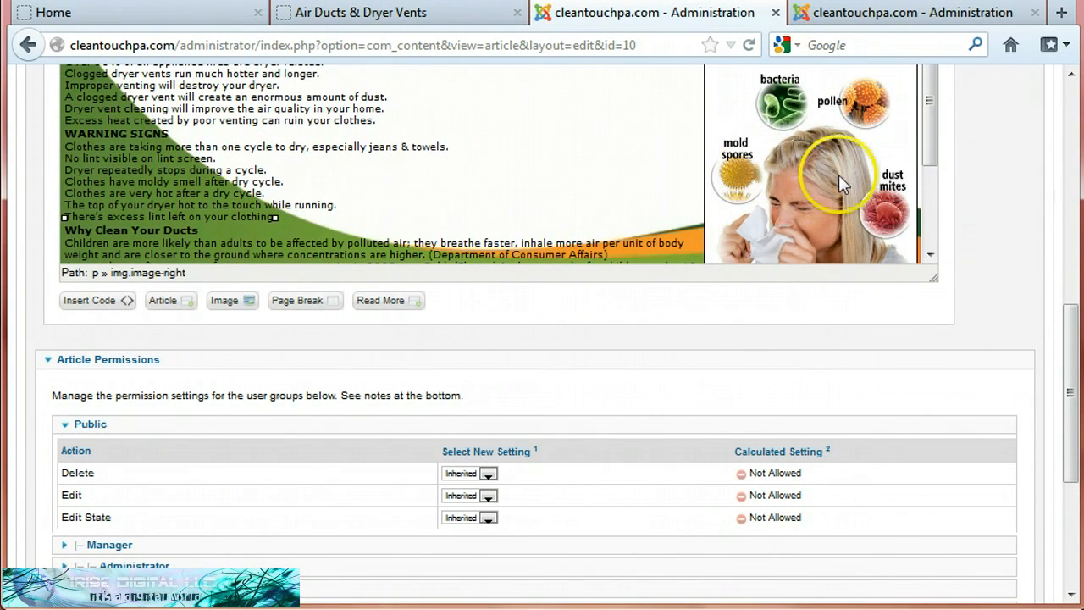
pyautogui.moveTo(1072, 337); pyautogui.dragTo(1073, 148)
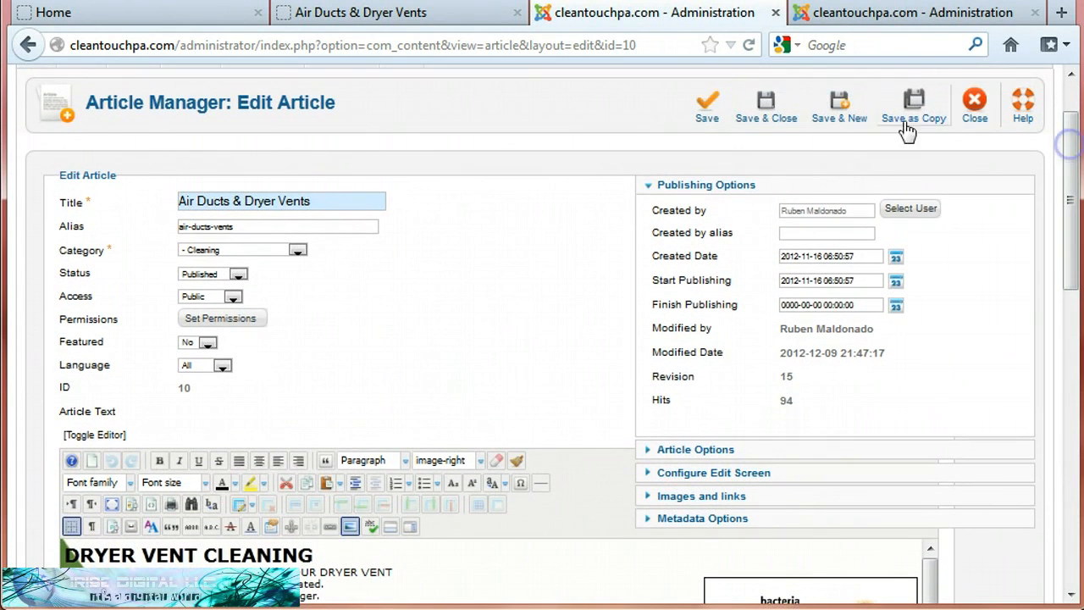
pyautogui.click(708, 120)
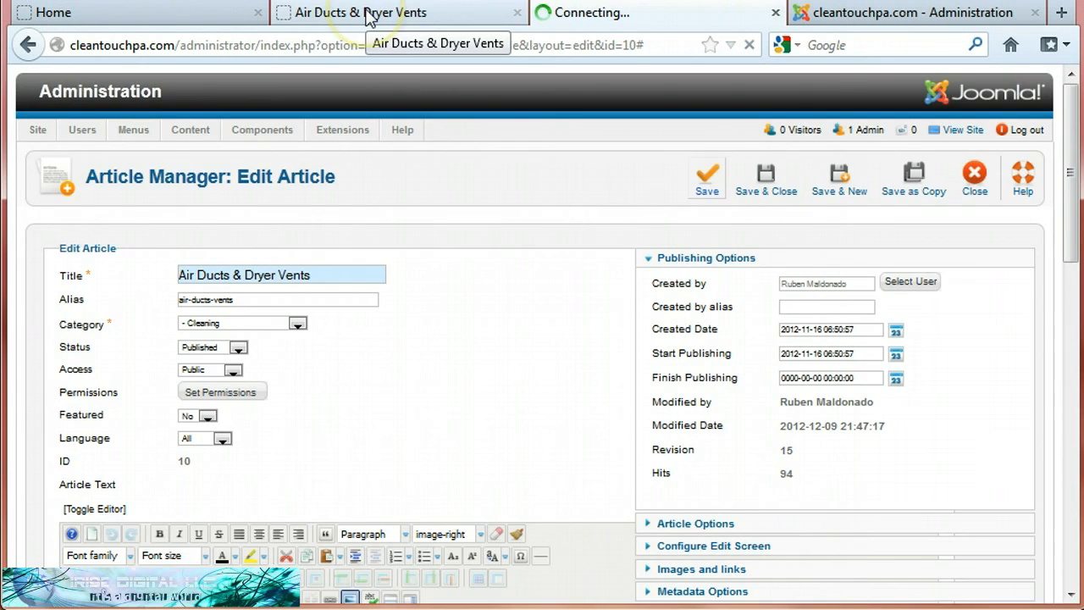
# Reload the live Air Ducts & Dryer Vents page and check the image's placement beside the text
pyautogui.click(366, 15)
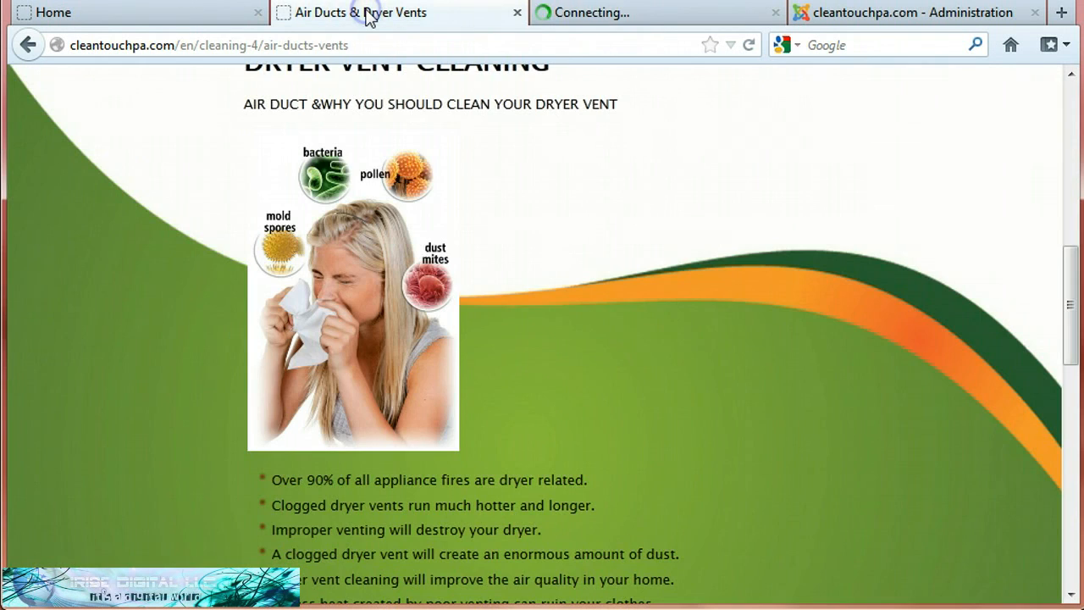
pyautogui.click(751, 46)
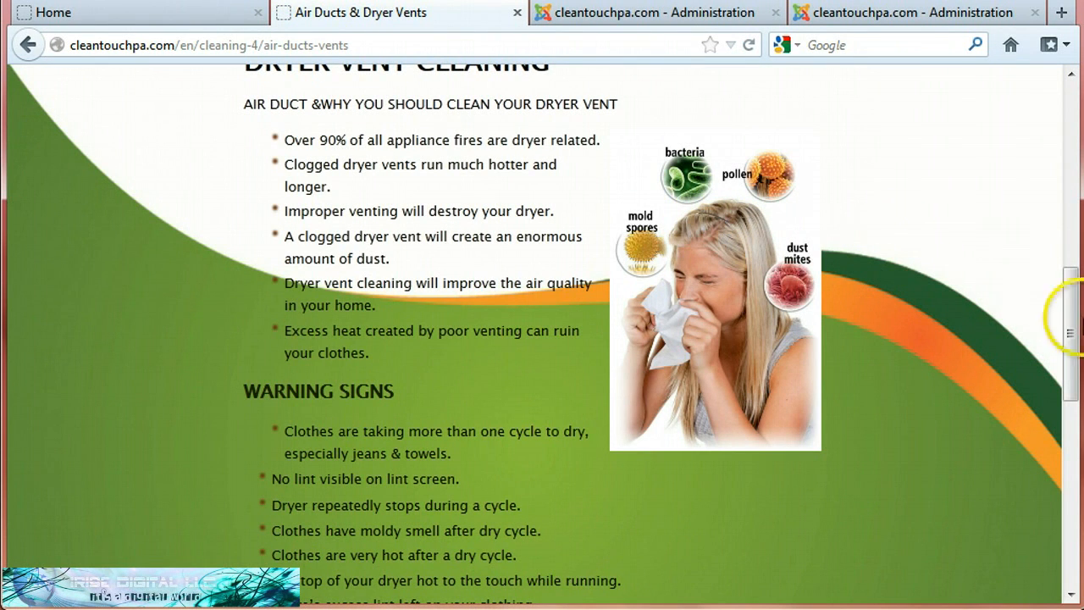
pyautogui.moveTo(1069, 338)
pyautogui.mouseDown()
pyautogui.moveTo(1067, 237)
pyautogui.moveTo(1071, 338)
pyautogui.mouseUp()
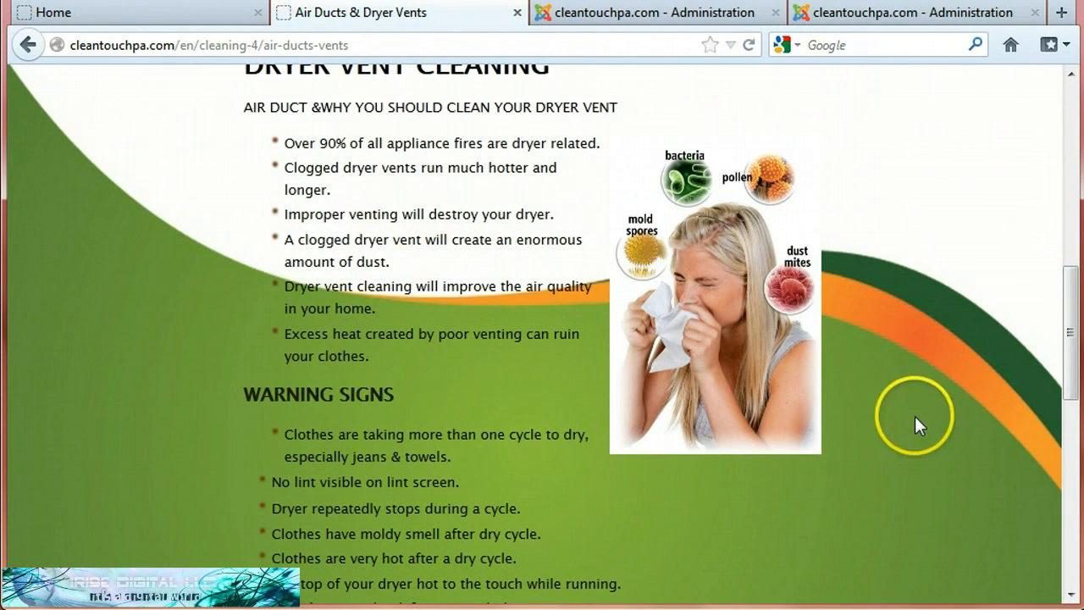
pyautogui.moveTo(1072, 373)
pyautogui.mouseDown()
pyautogui.moveTo(1074, 440)
pyautogui.moveTo(1075, 302)
pyautogui.moveTo(1075, 381)
pyautogui.moveTo(1075, 356)
pyautogui.mouseUp()
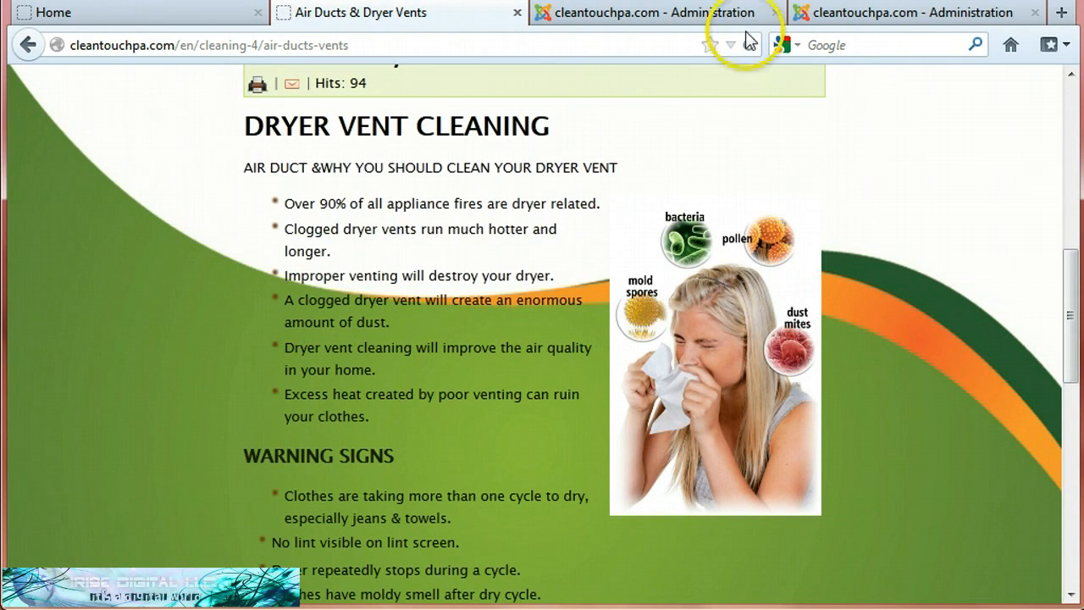
# Review the article image's properties in the Image Manager, close it unchanged and switch to the irisedigital.com home page
pyautogui.click(716, 14)
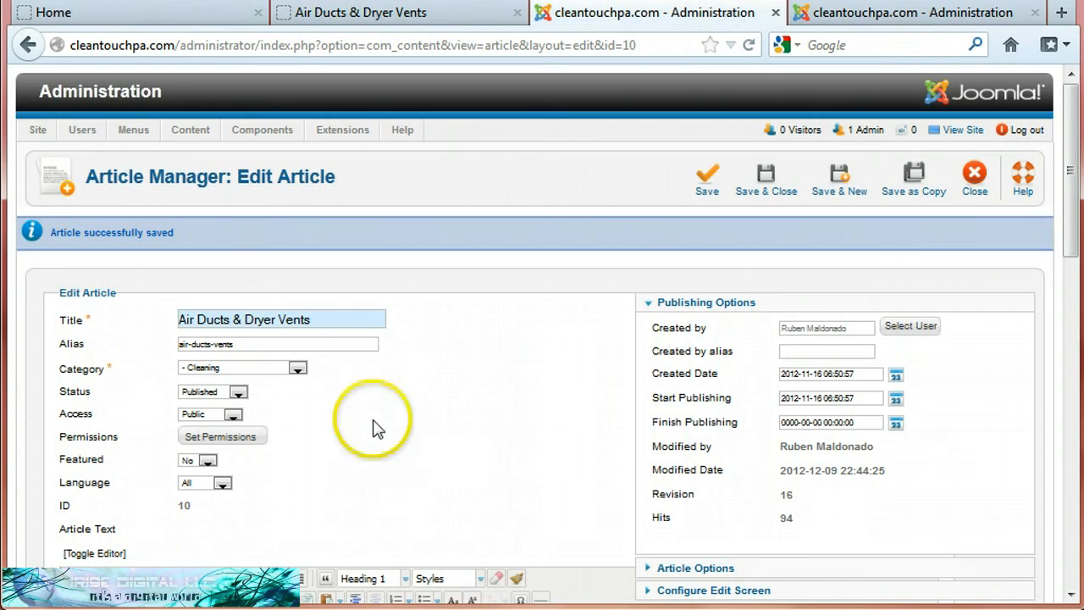
pyautogui.moveTo(1075, 243); pyautogui.dragTo(1072, 339)
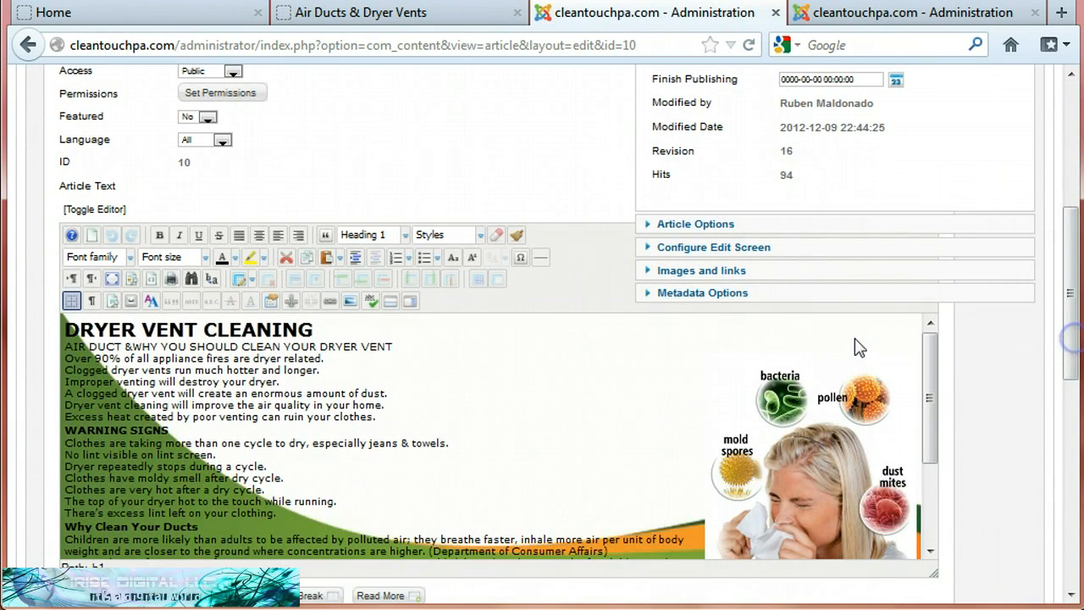
pyautogui.click(742, 415)
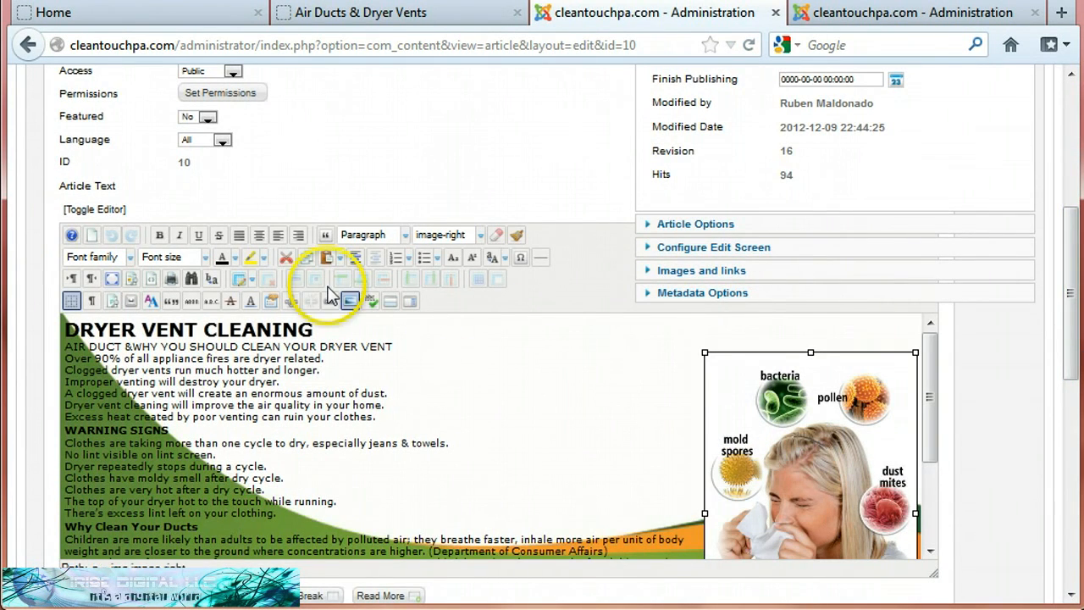
pyautogui.click(350, 303)
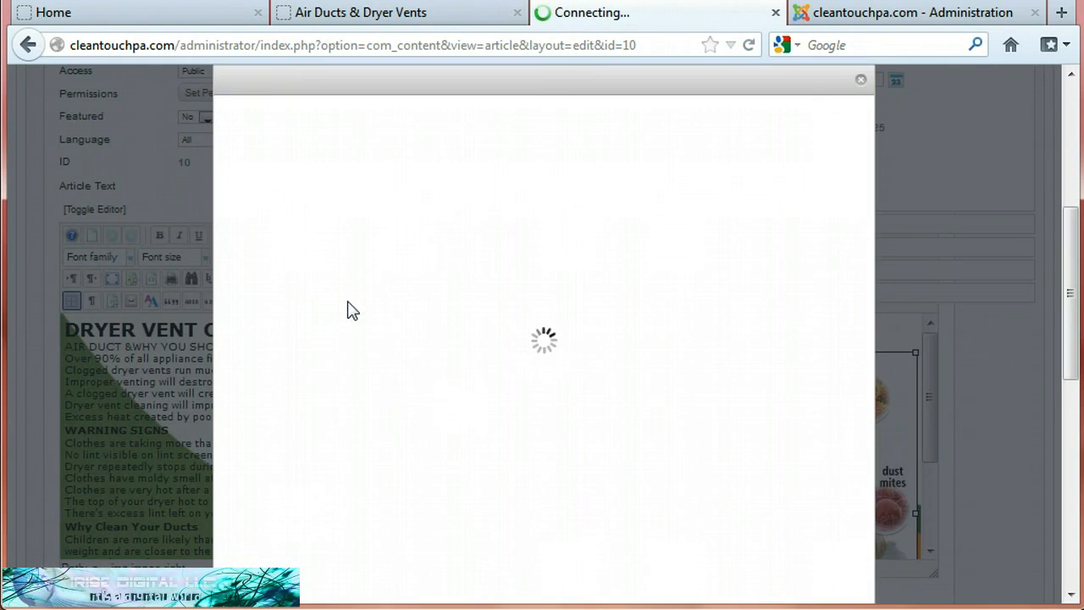
pyautogui.click(542, 337)
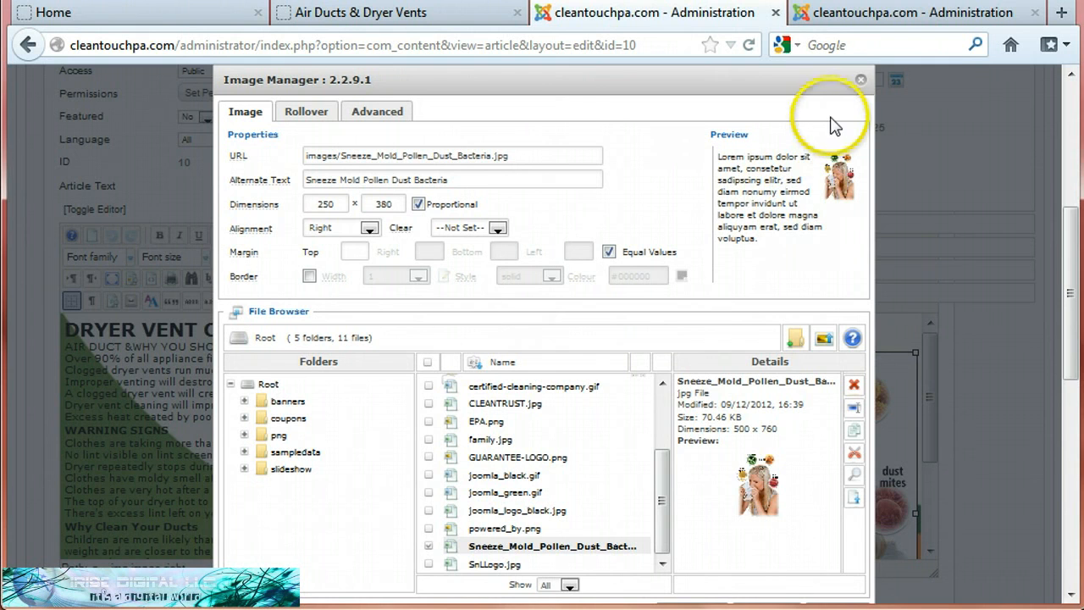
pyautogui.click(861, 81)
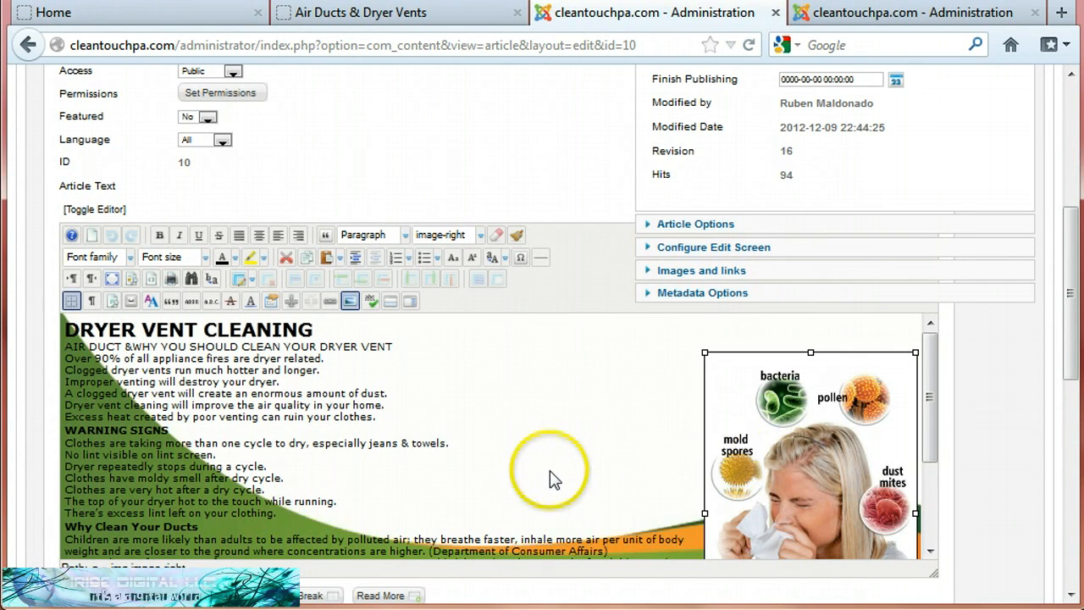
pyautogui.click(193, 20)
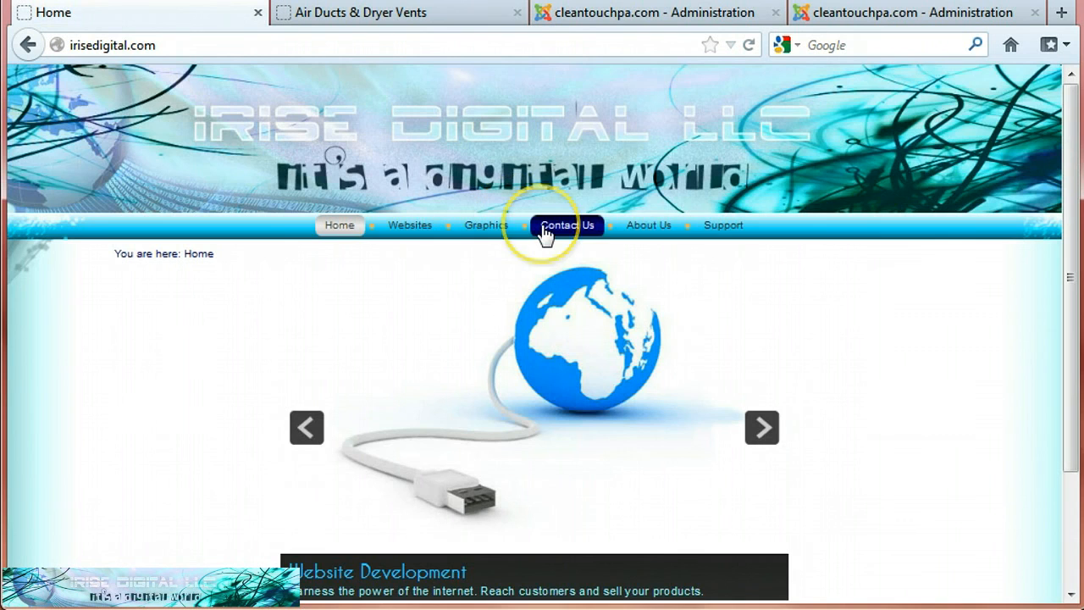